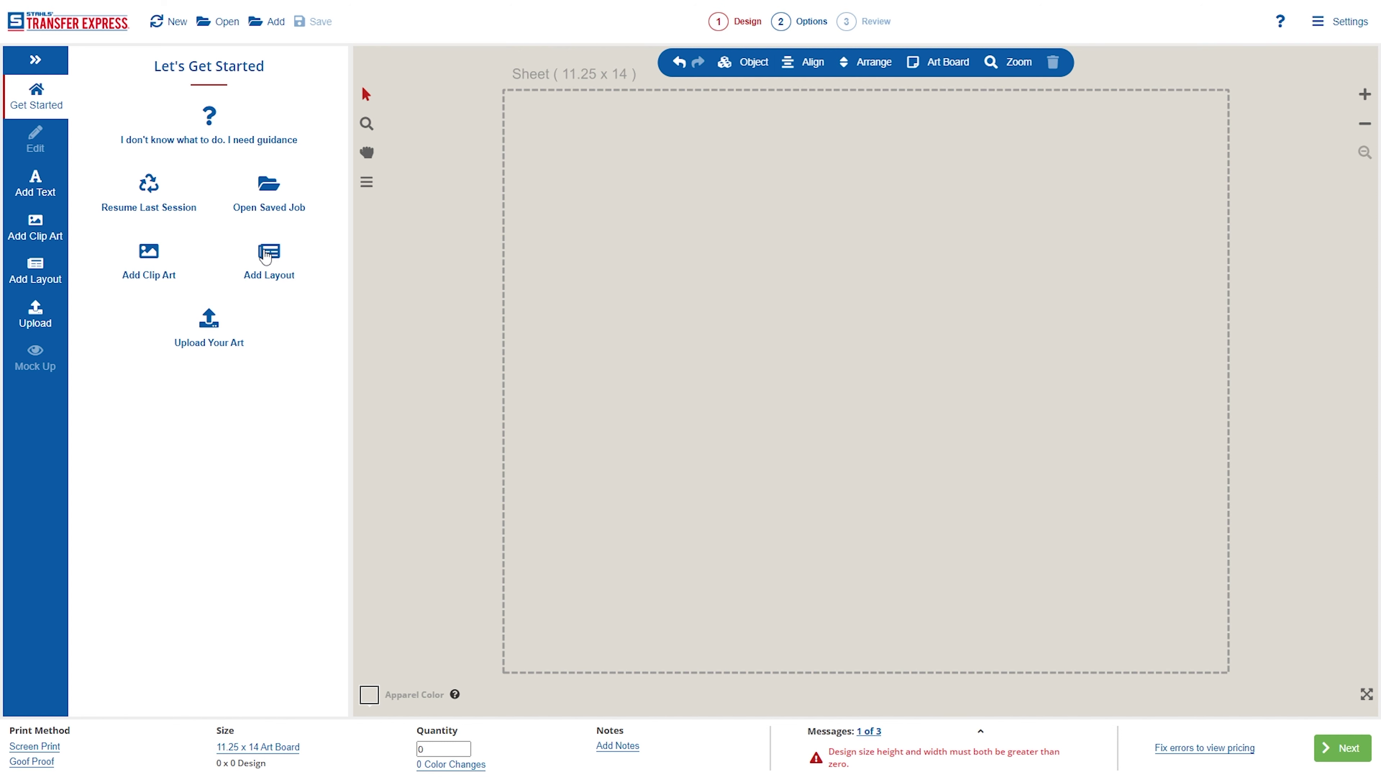
# Open the Add Layout gallery of ready-made designs
pyautogui.click(39, 275)
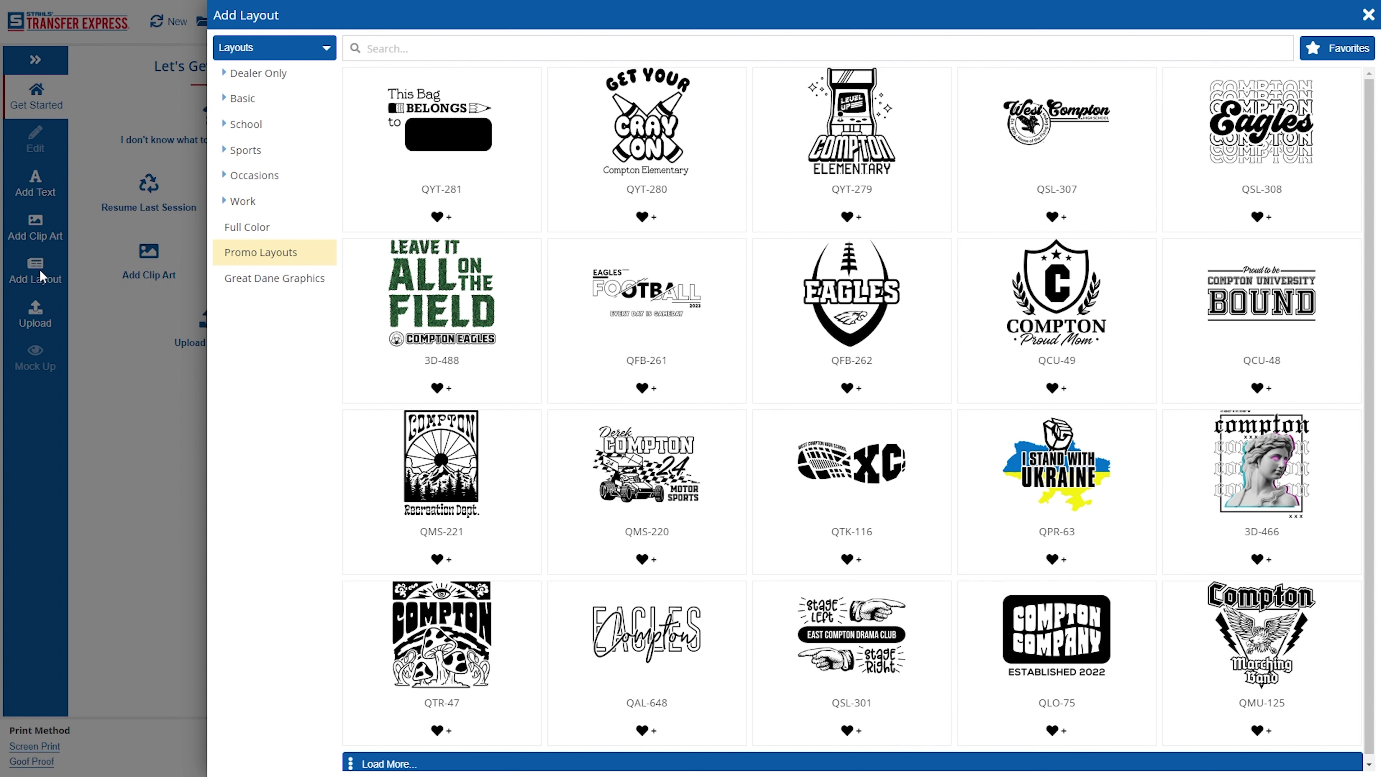
# Browse the Work, Occasions, Dealer Only and Sports layout categories
pyautogui.click(731, 764)
pyautogui.scroll(-9, 826, 503)
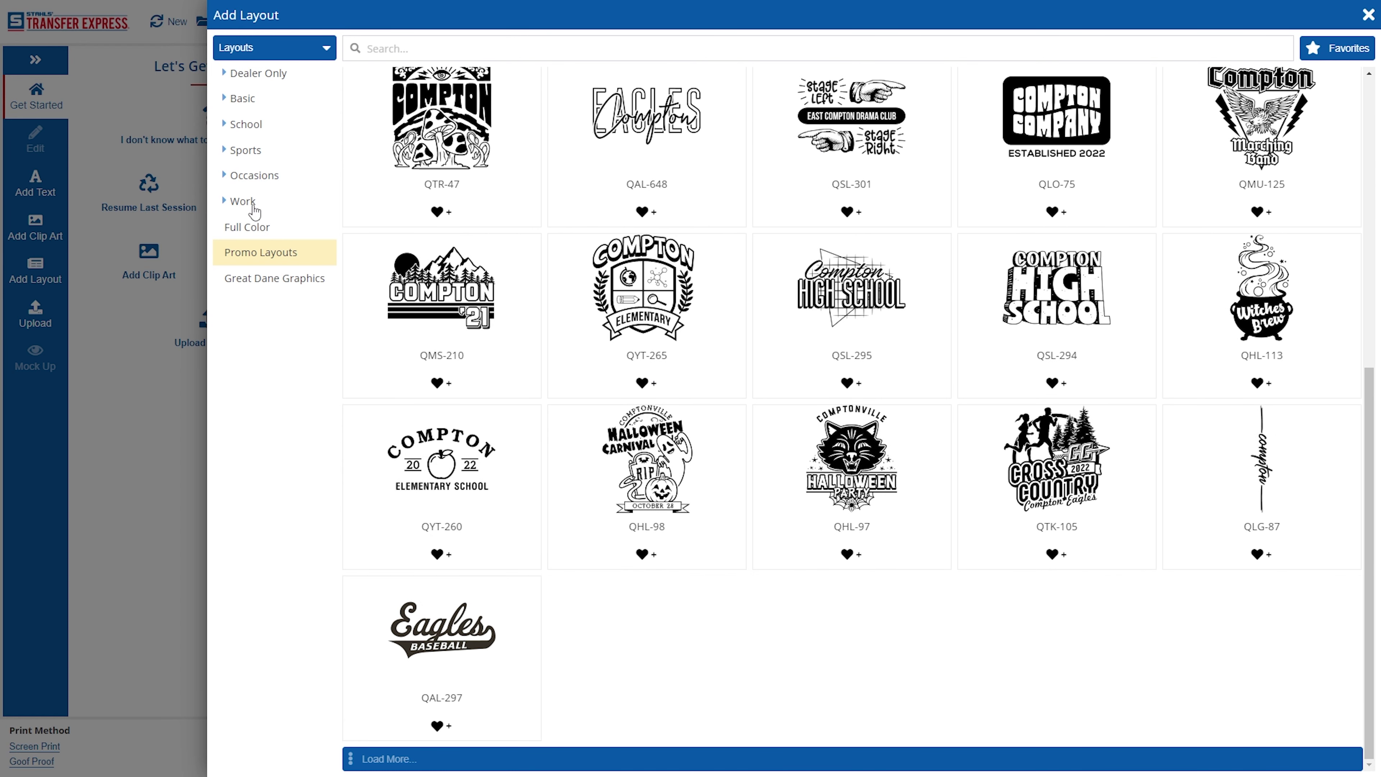
pyautogui.click(243, 203)
pyautogui.click(270, 226)
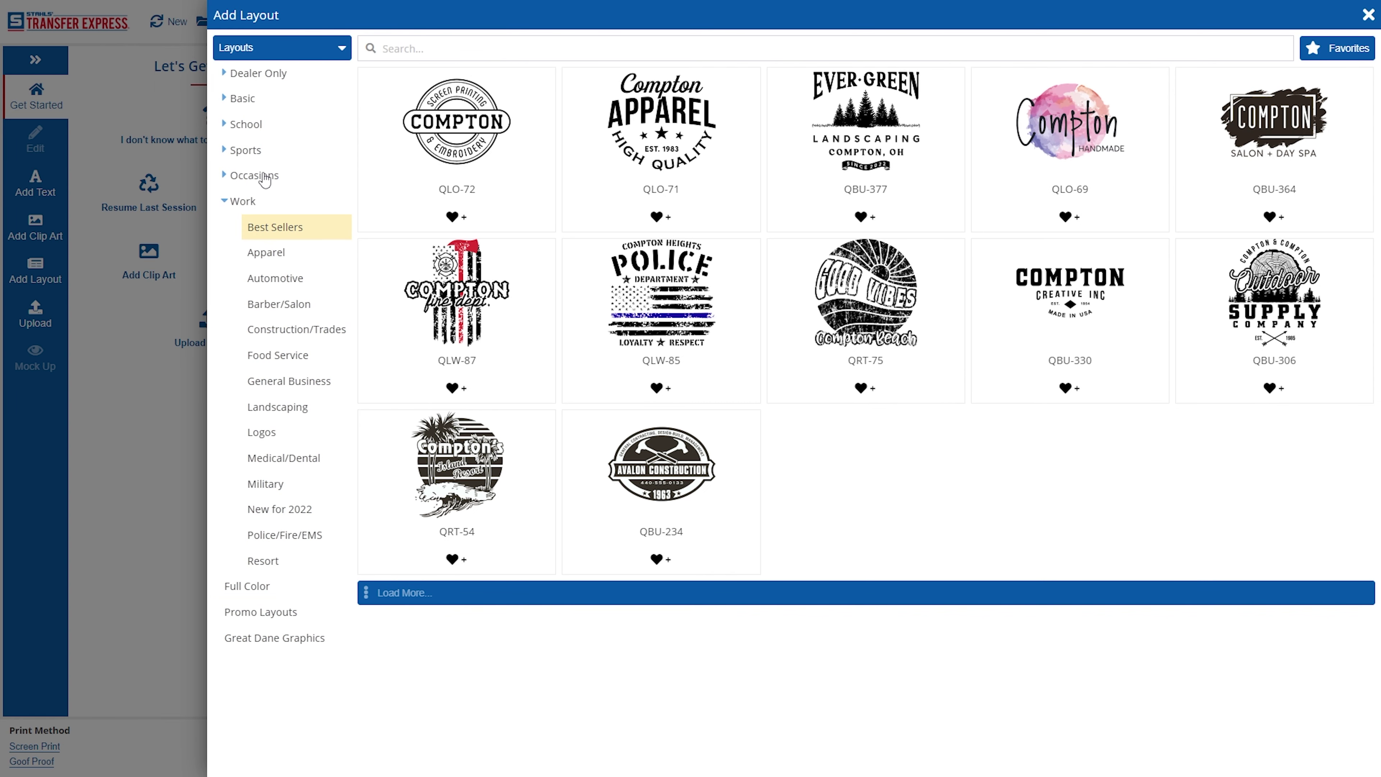
pyautogui.click(260, 175)
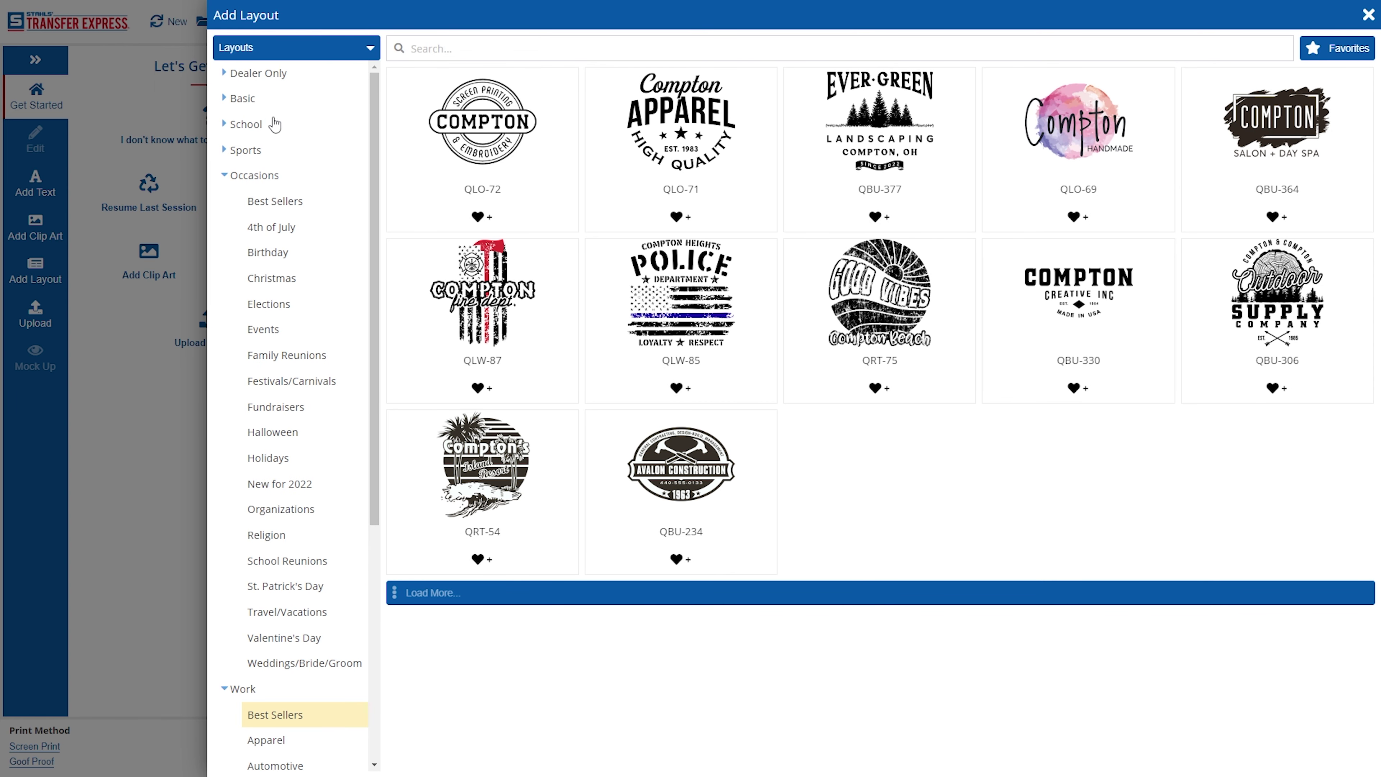
pyautogui.click(225, 176)
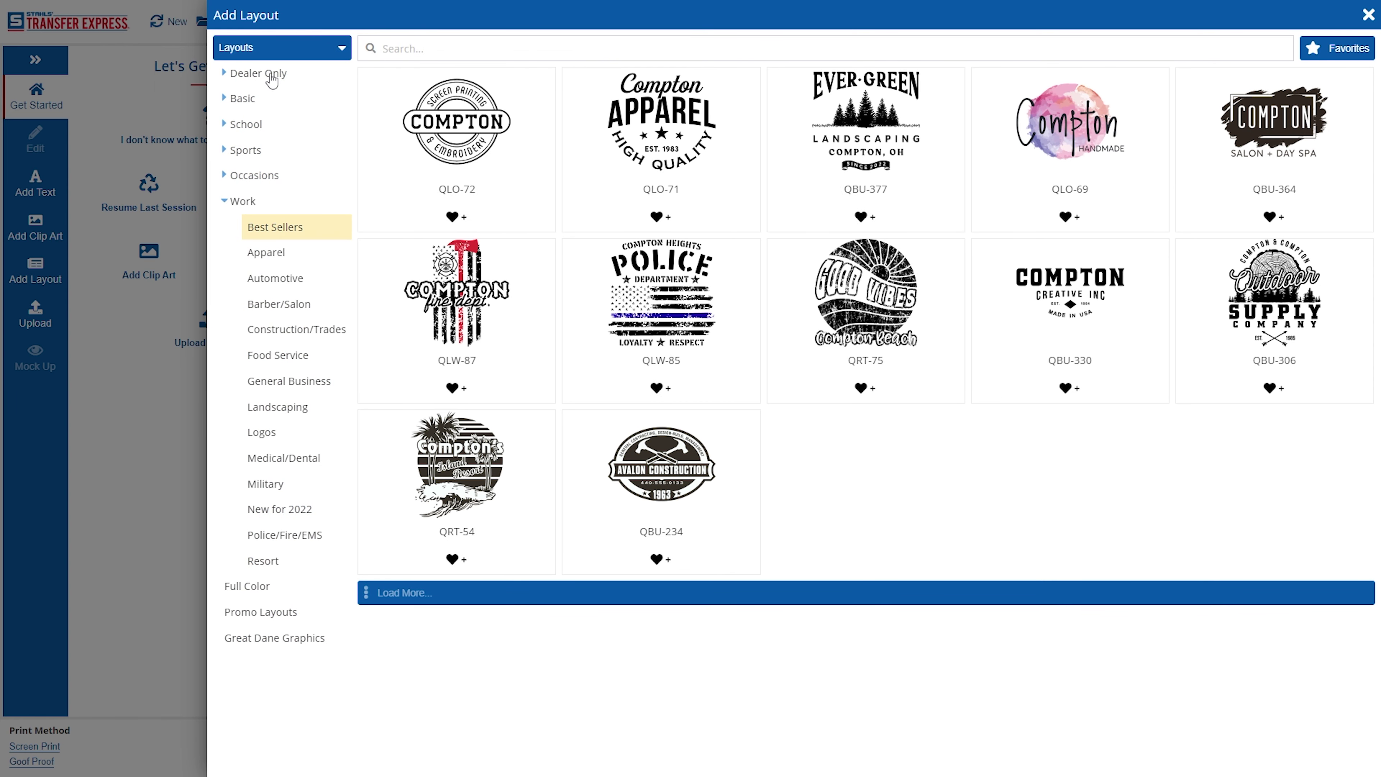
pyautogui.click(225, 201)
pyautogui.click(272, 76)
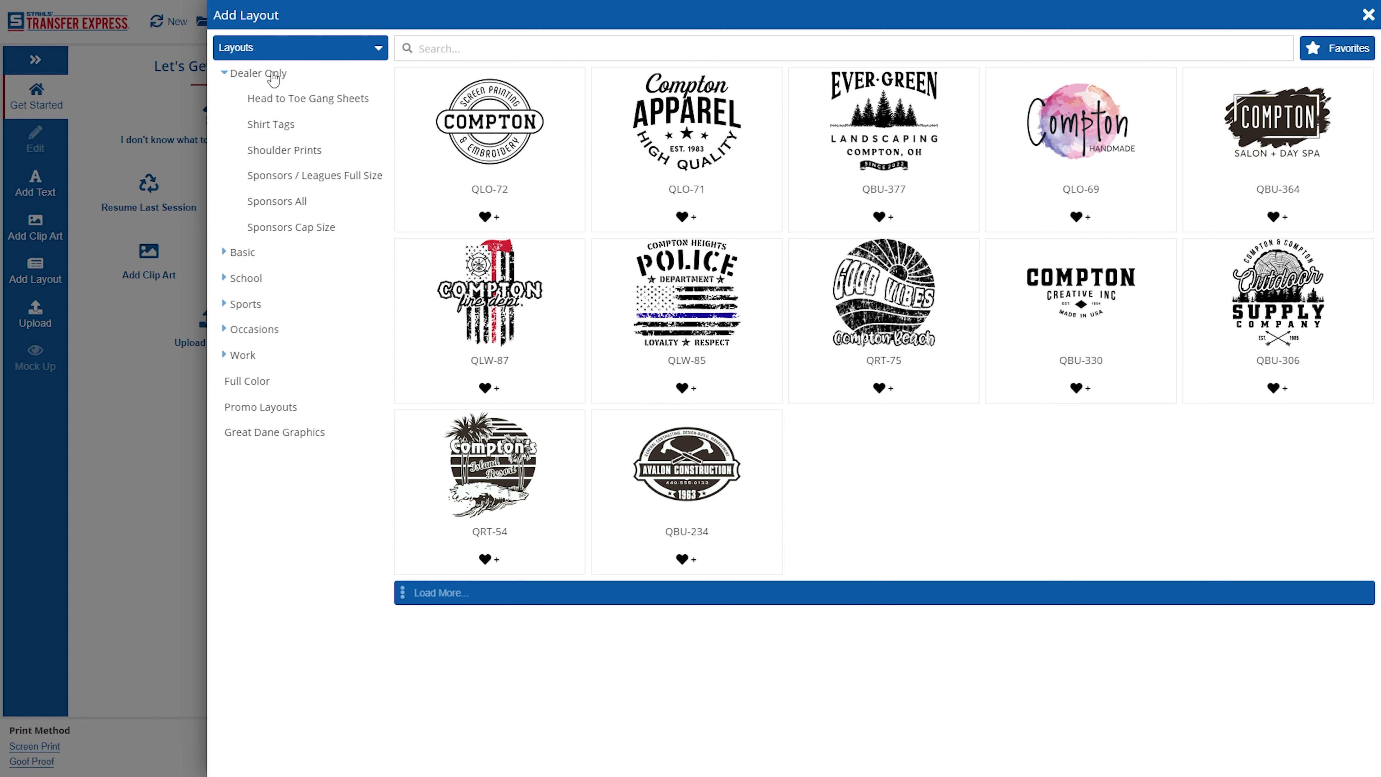
pyautogui.click(278, 128)
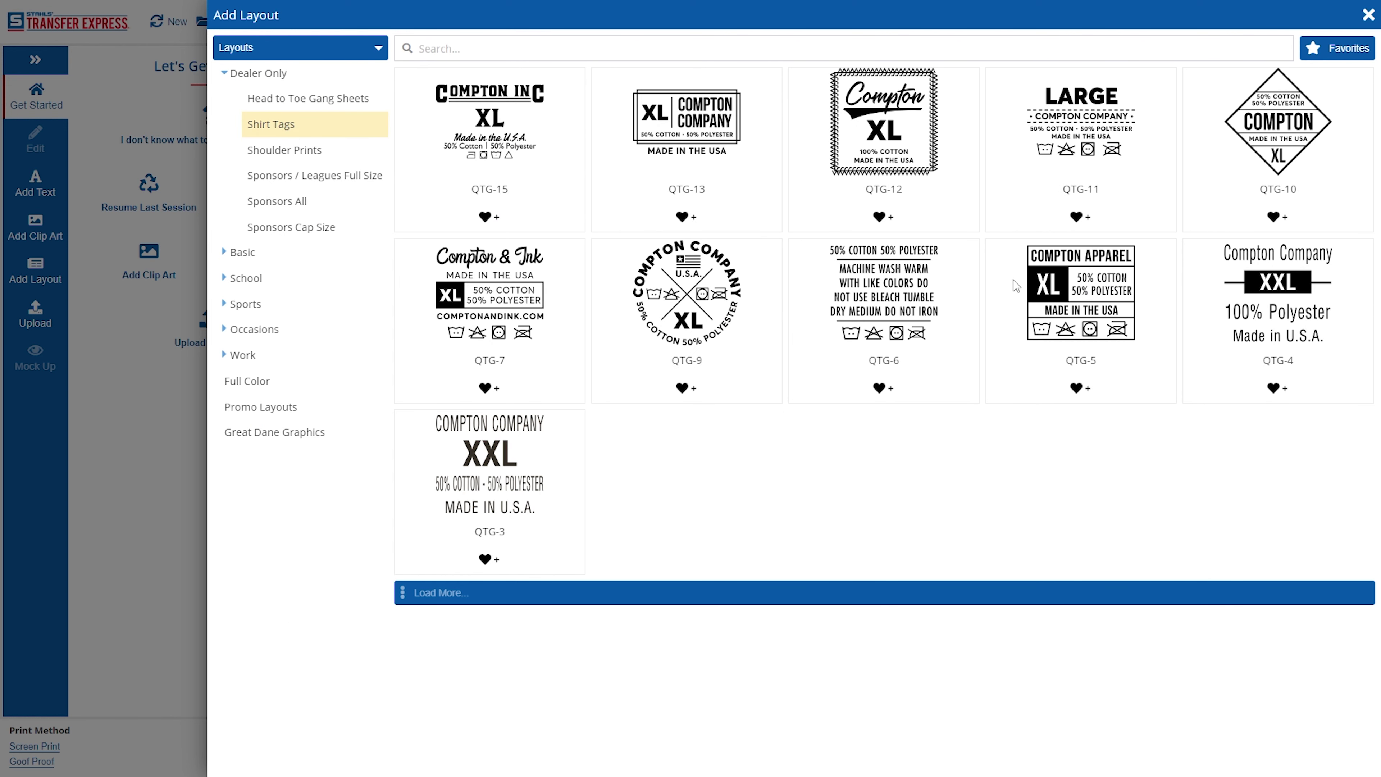
pyautogui.click(225, 74)
pyautogui.click(256, 152)
pyautogui.click(247, 150)
# Open School › Best Sellers and load the MAS-201 Wildcats Compton layout
pyautogui.click(249, 124)
pyautogui.click(289, 152)
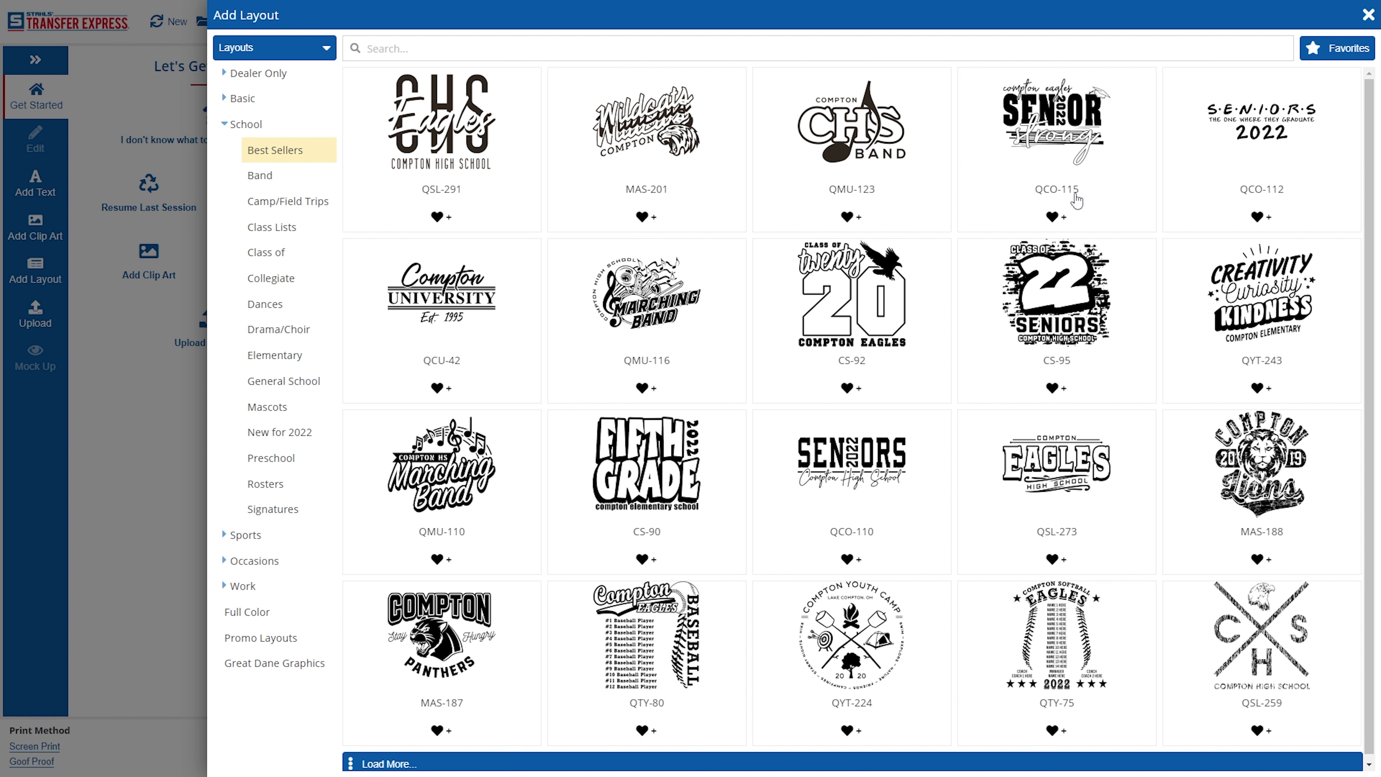
pyautogui.click(692, 184)
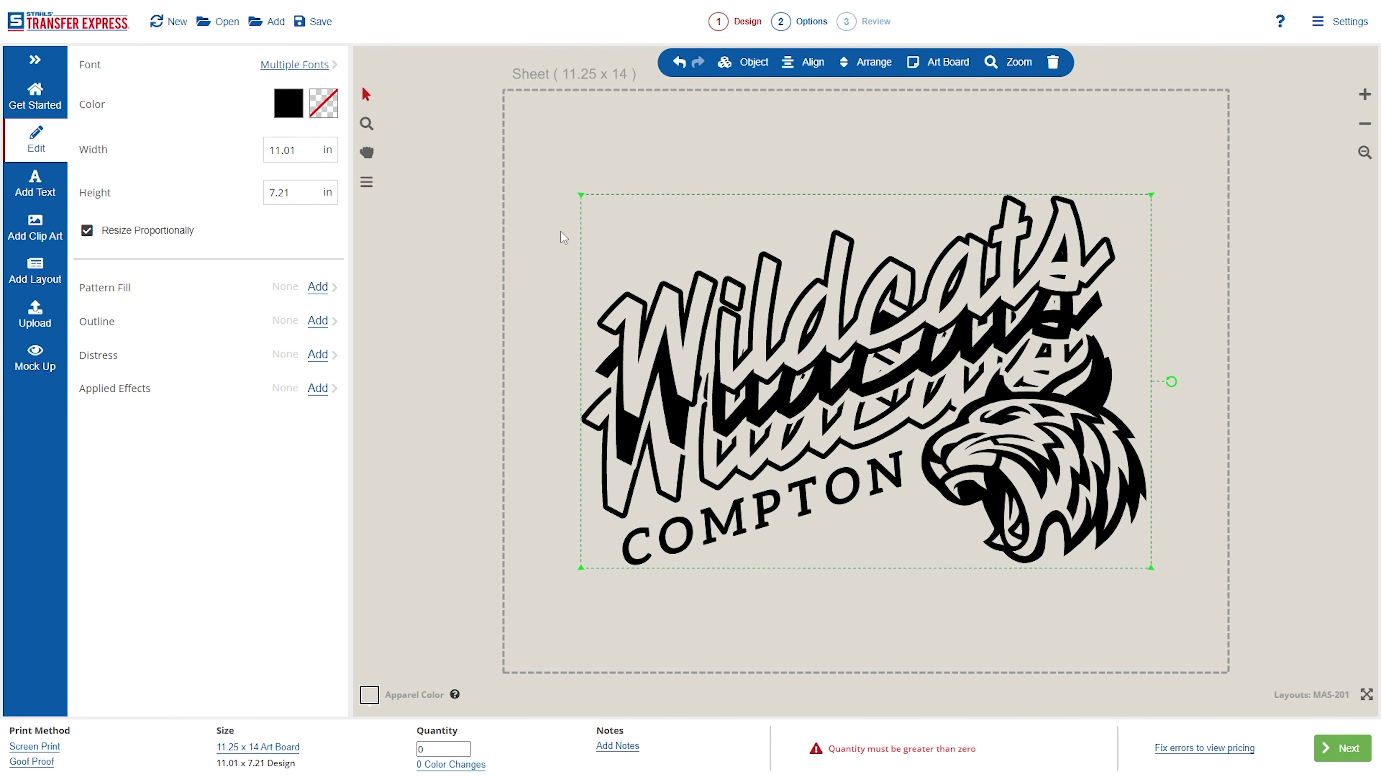
# Replace the Wildcats headline text with Panthers
pyautogui.click(546, 246)
pyautogui.click(788, 343)
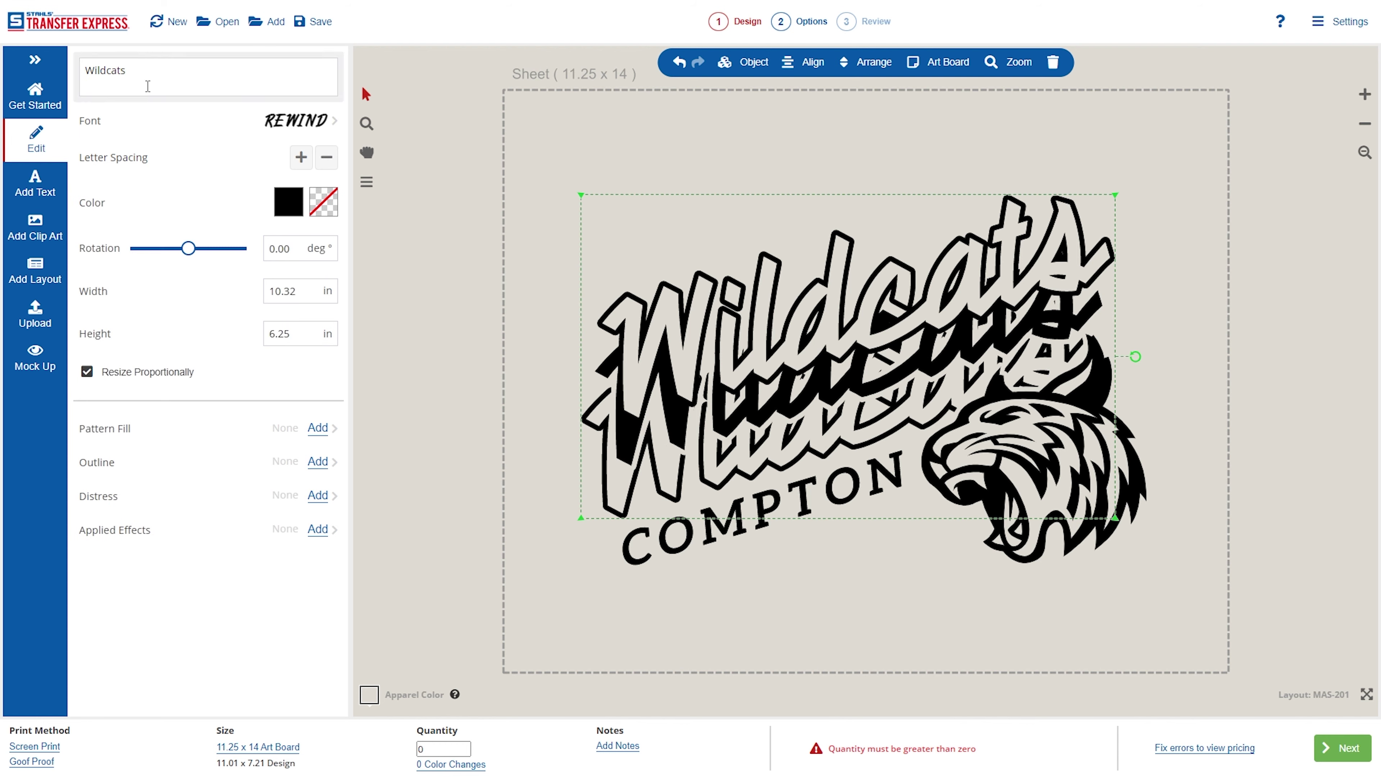
pyautogui.doubleClick(756, 362)
pyautogui.click(717, 364)
pyautogui.hotkey('ctrl', 'a')
pyautogui.write('P')
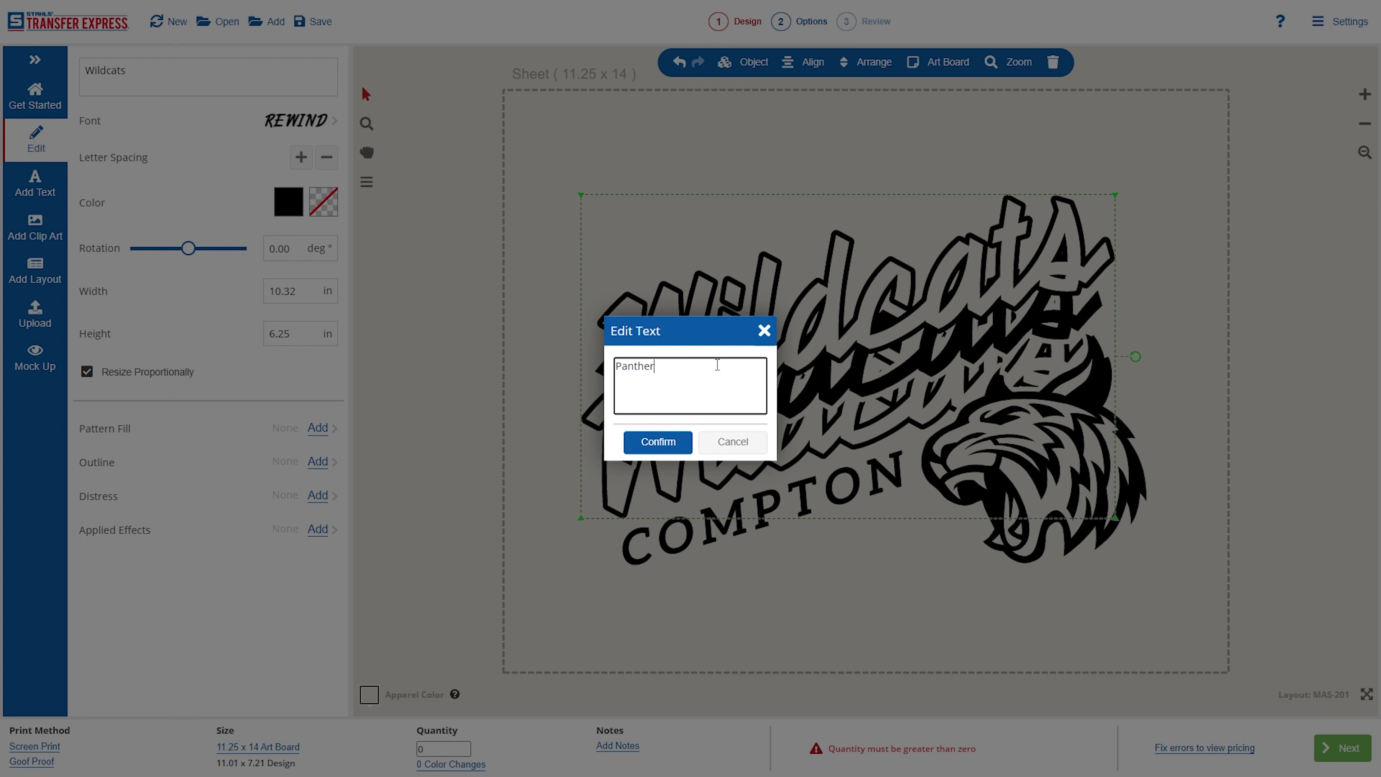
pyautogui.click(656, 443)
pyautogui.click(659, 519)
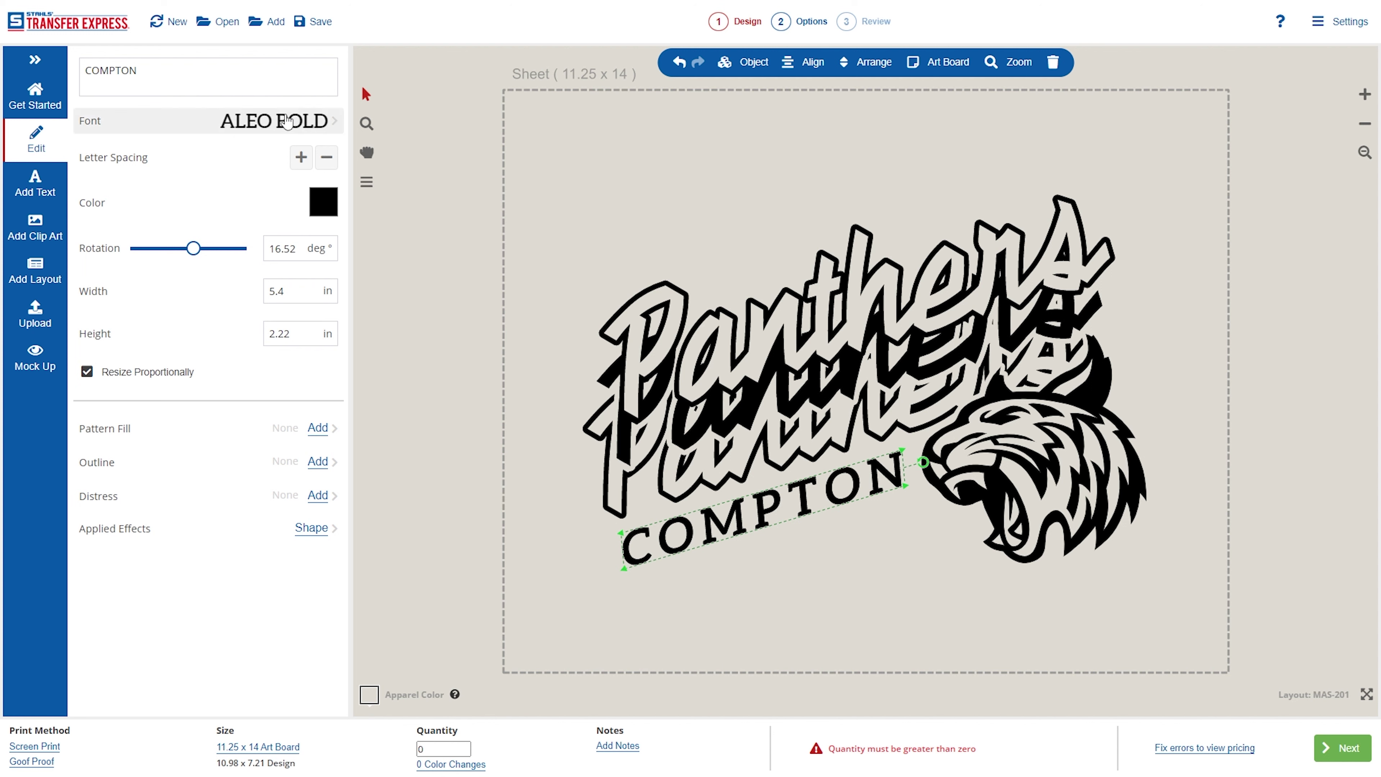
# Set the COMPTON text in the Citydbol font
pyautogui.click(267, 129)
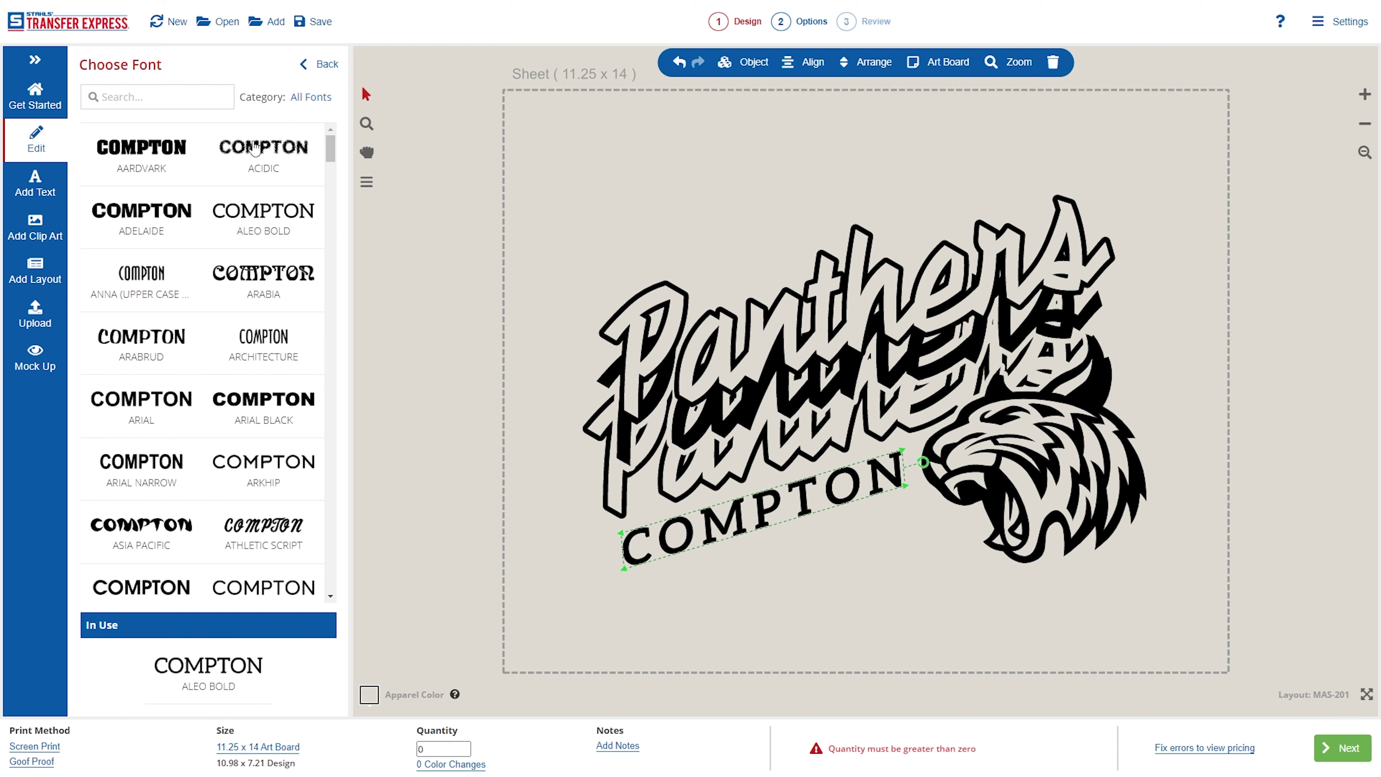
pyautogui.scroll(-1, 244, 262)
pyautogui.scroll(-10, 243, 262)
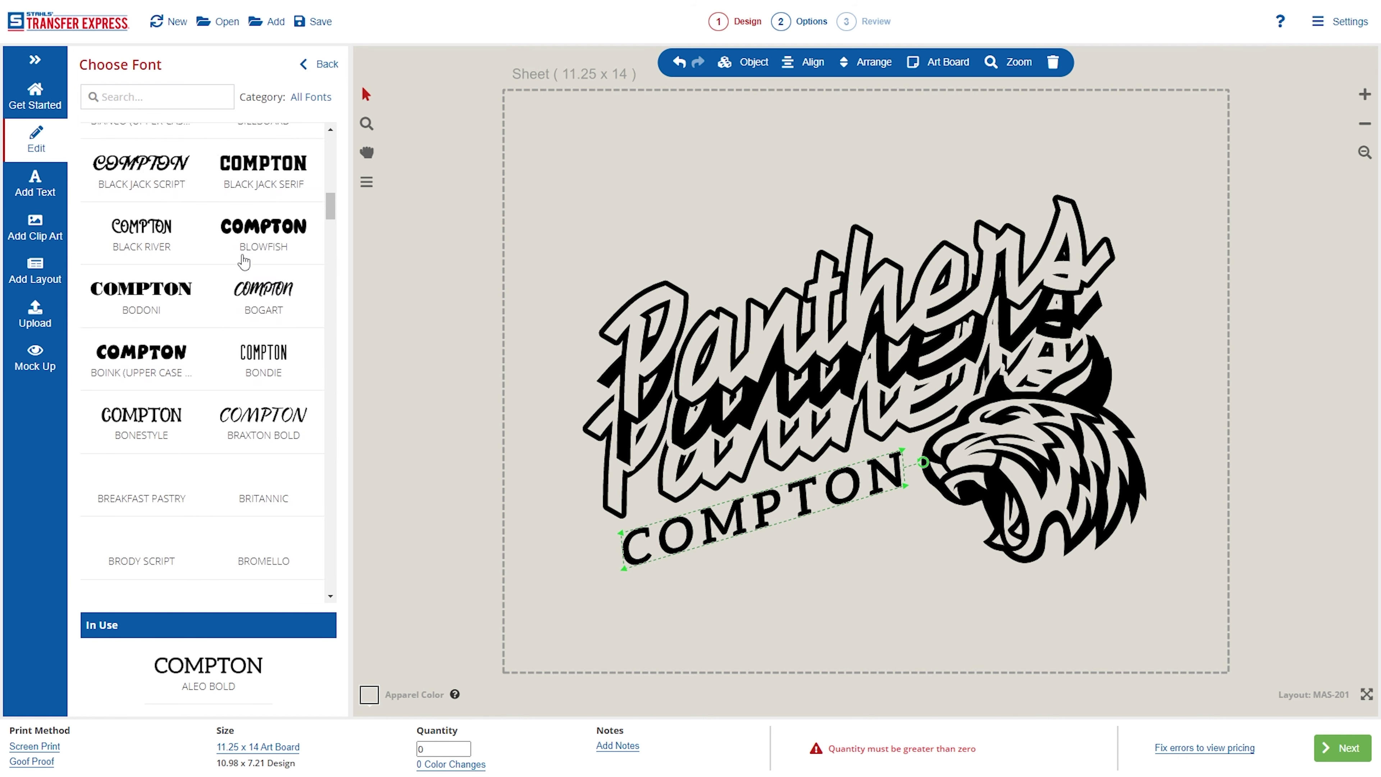
pyautogui.scroll(-6, 244, 265)
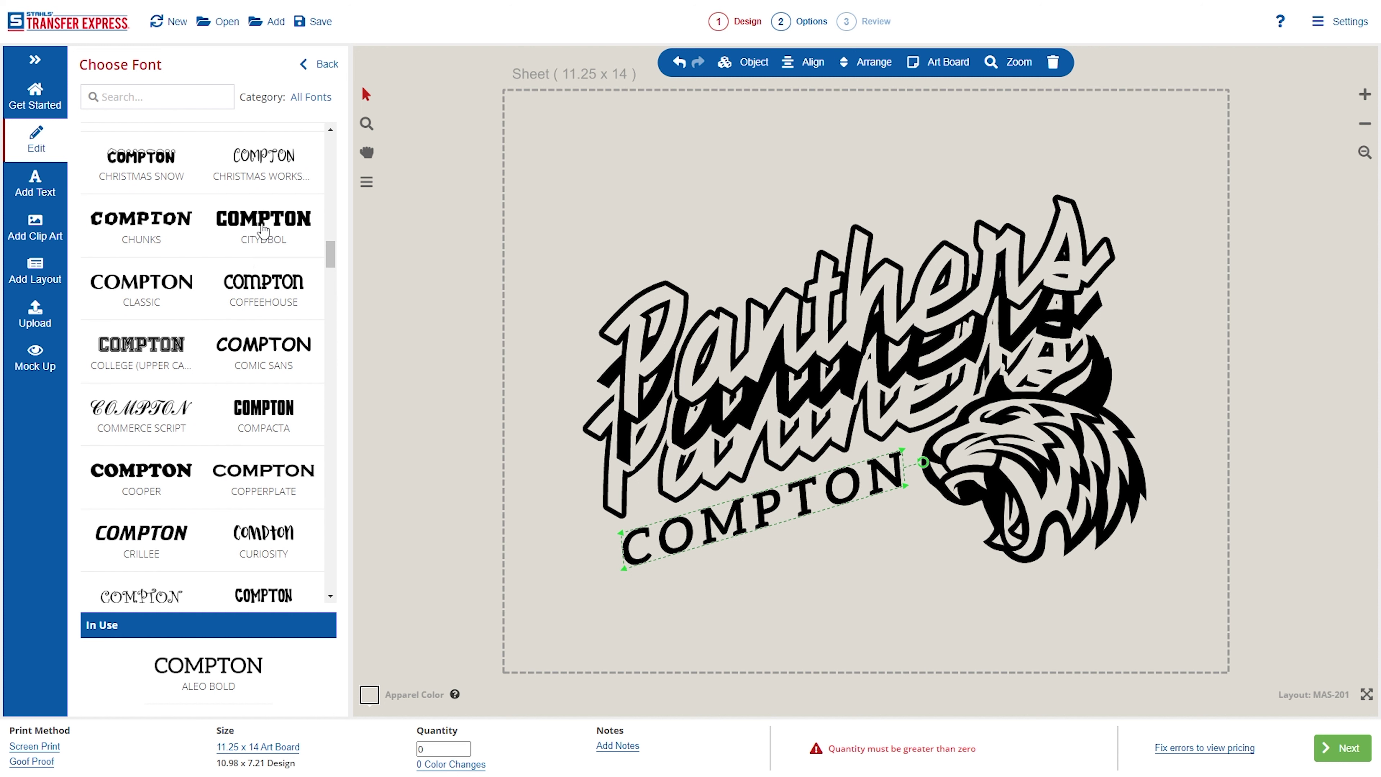
pyautogui.click(262, 228)
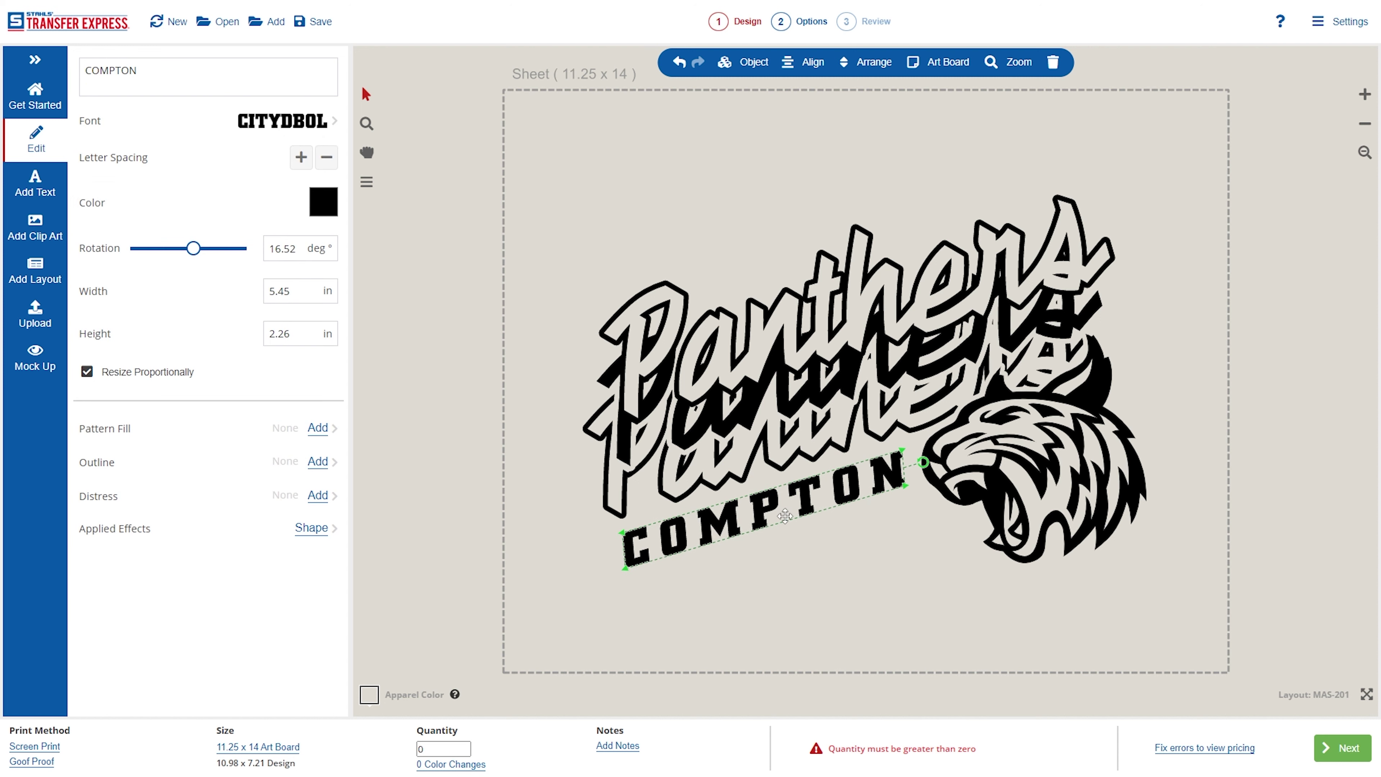
# Tighten COMPTON's letter spacing by several steps
pyautogui.click(325, 158)
pyautogui.click(326, 158)
pyautogui.click(326, 157)
pyautogui.click(302, 157)
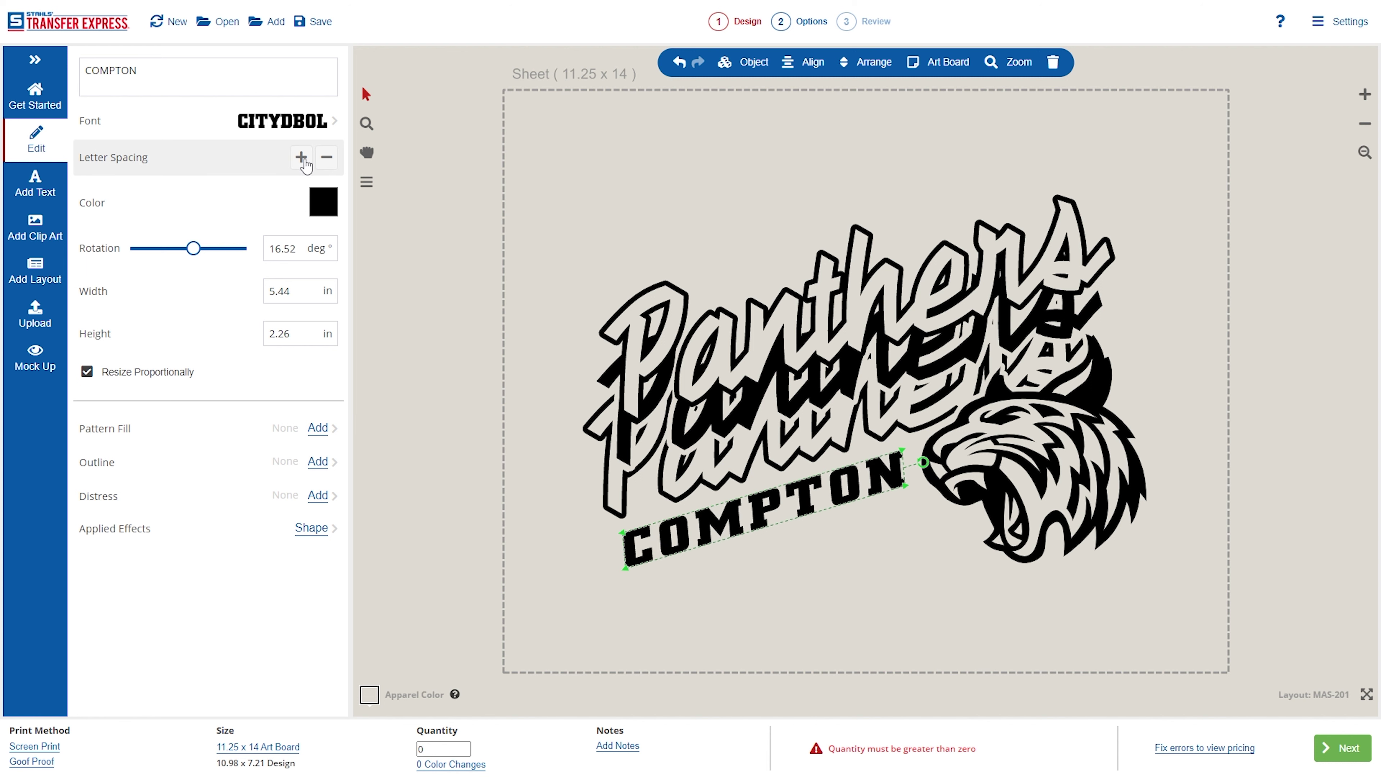
pyautogui.click(327, 158)
pyautogui.click(327, 157)
pyautogui.click(327, 158)
pyautogui.click(327, 158)
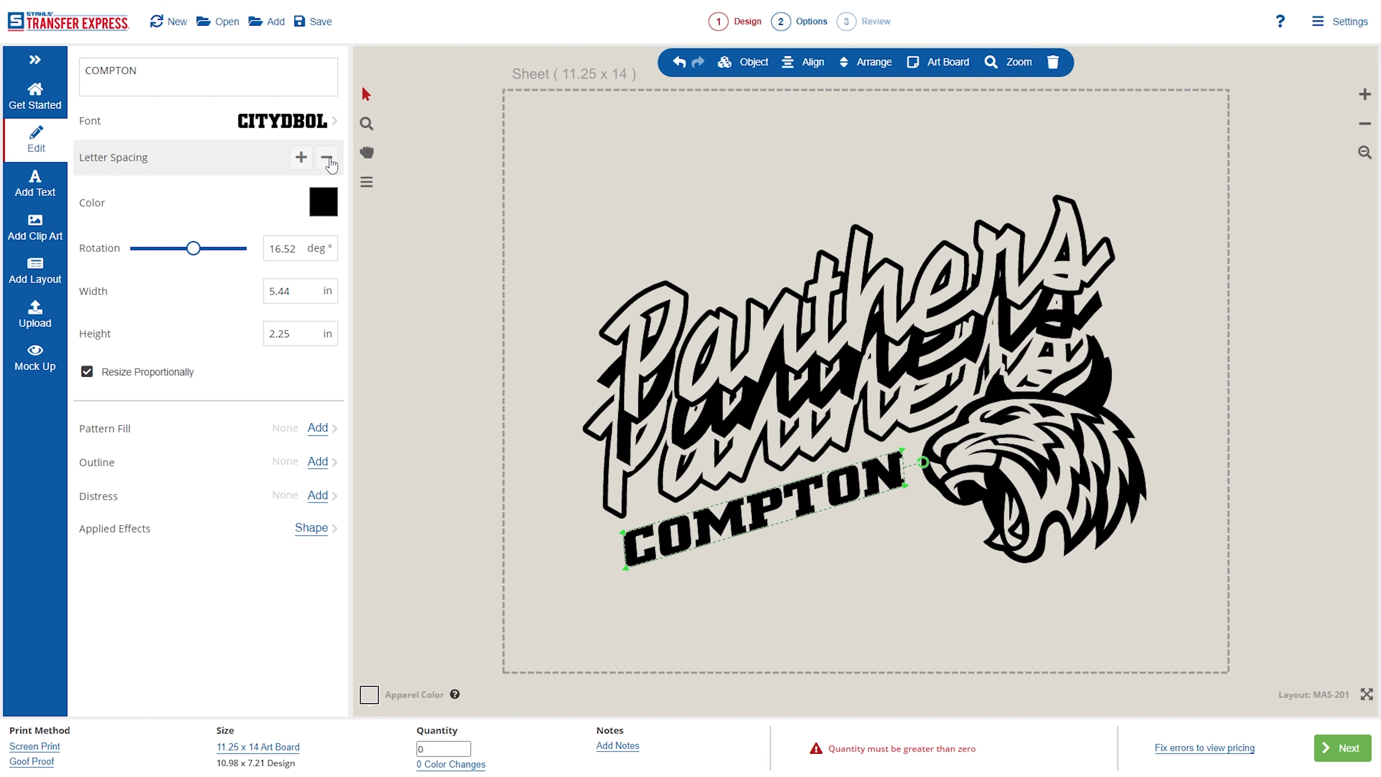
pyautogui.click(327, 159)
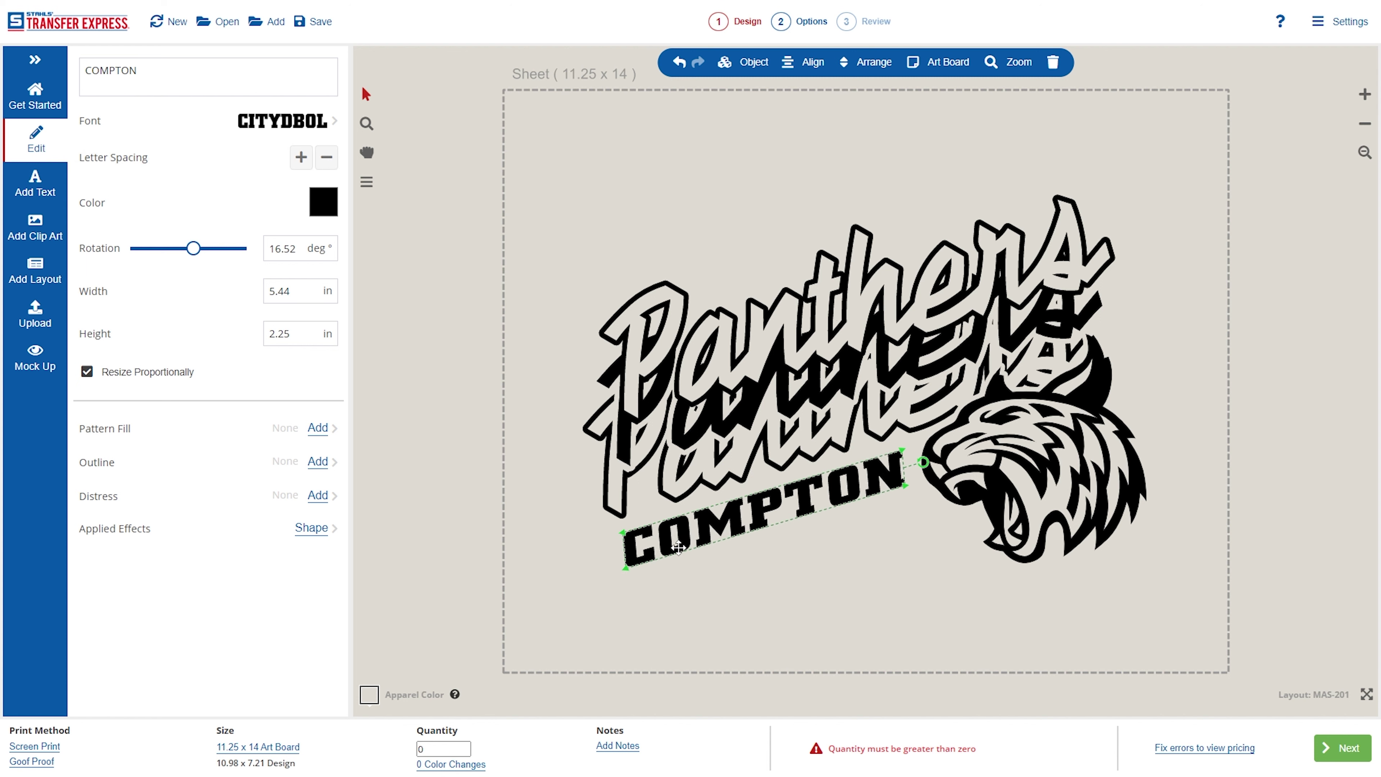
pyautogui.click(547, 532)
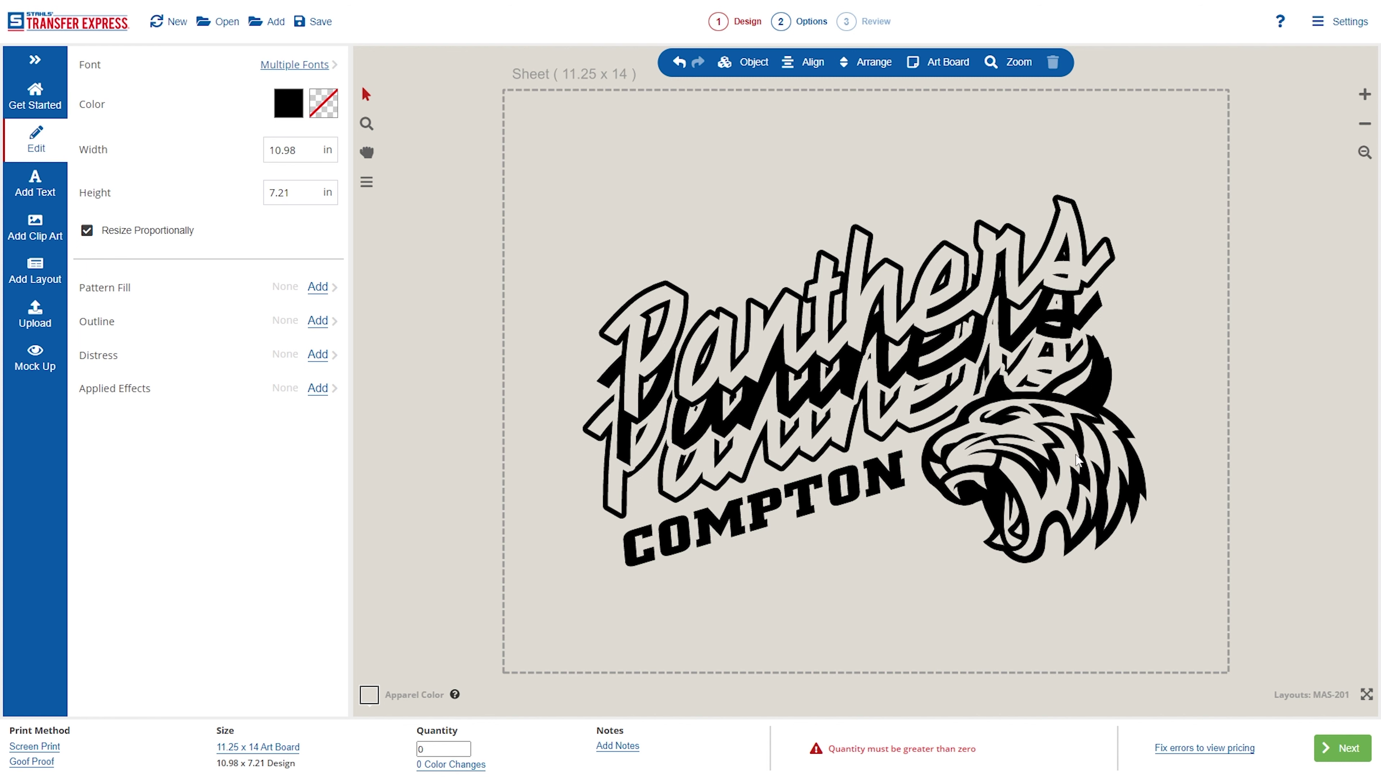
# Swap the cat head for the X2C-189 panther head found by searching 'panther'
pyautogui.click(1035, 469)
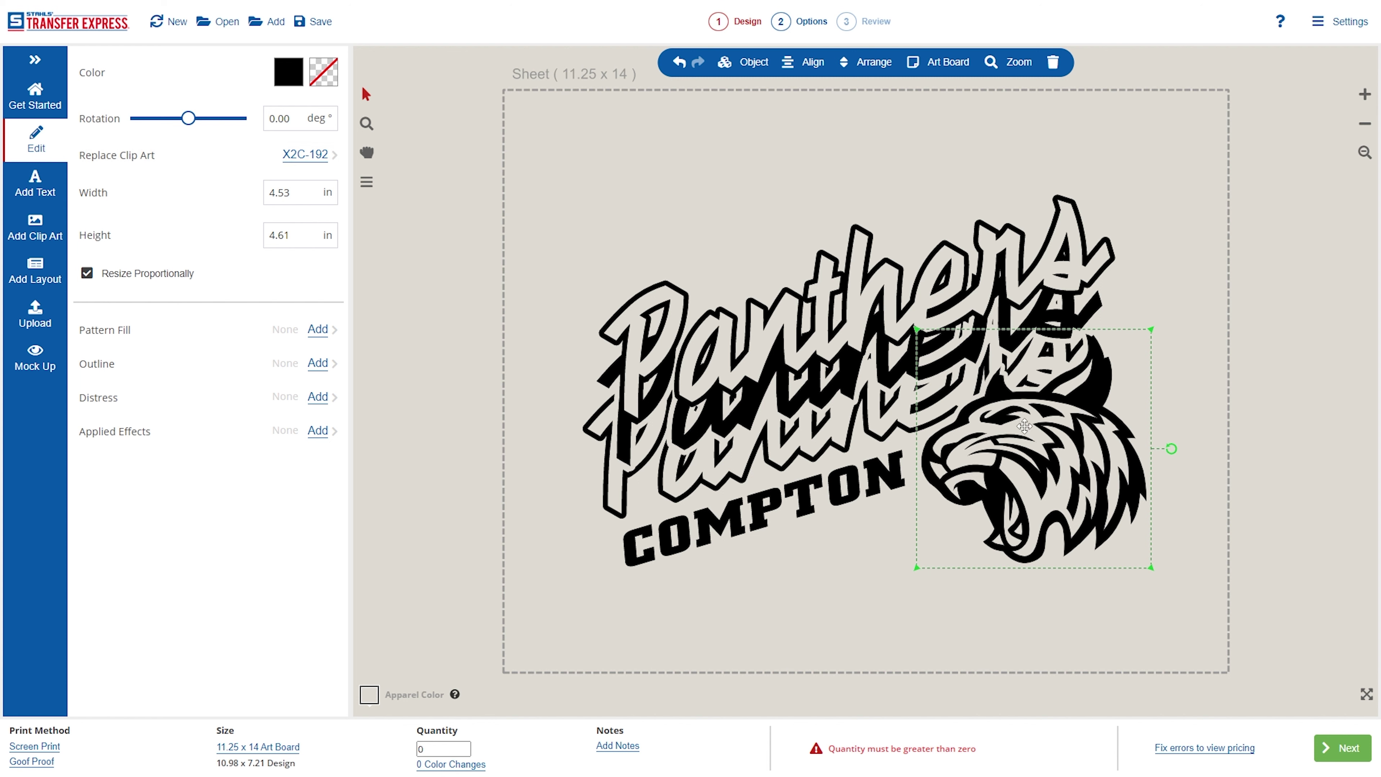
pyautogui.click(318, 156)
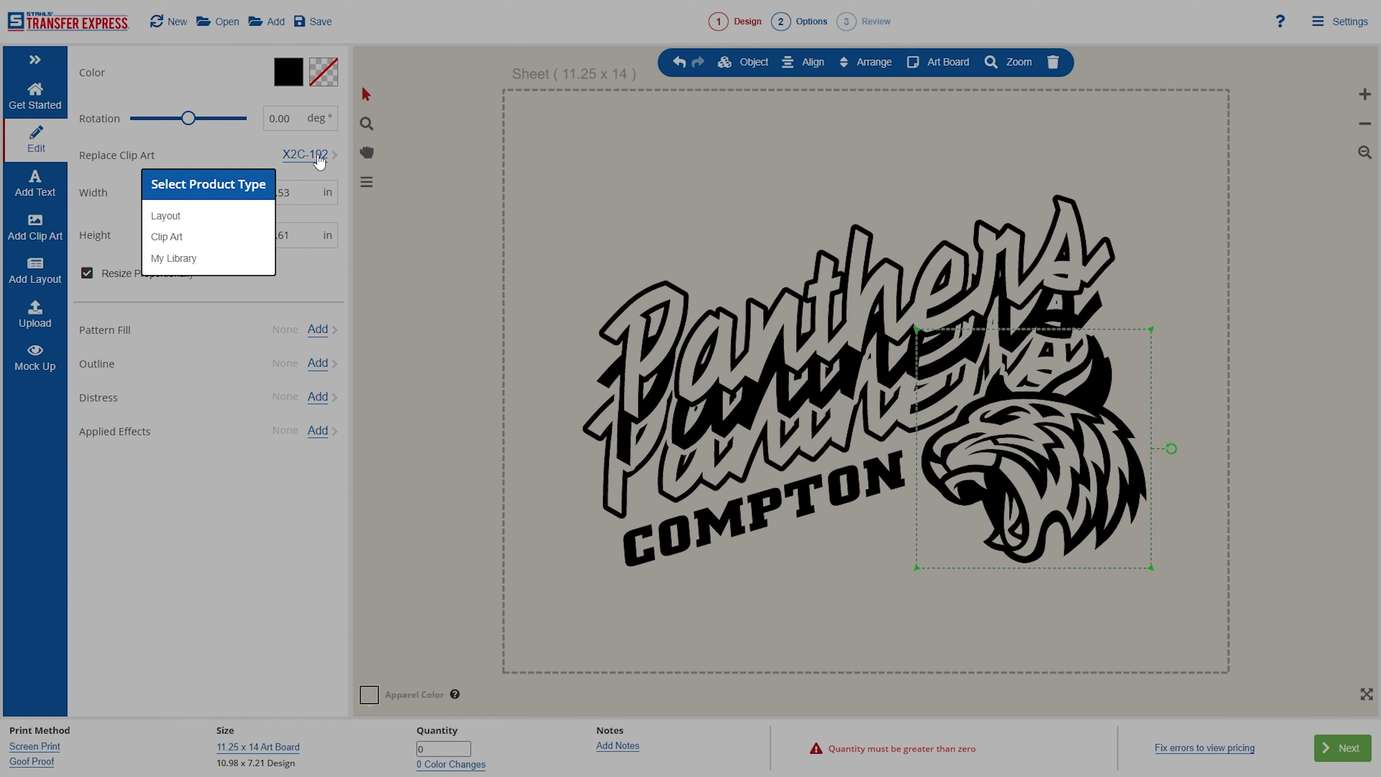
pyautogui.click(178, 239)
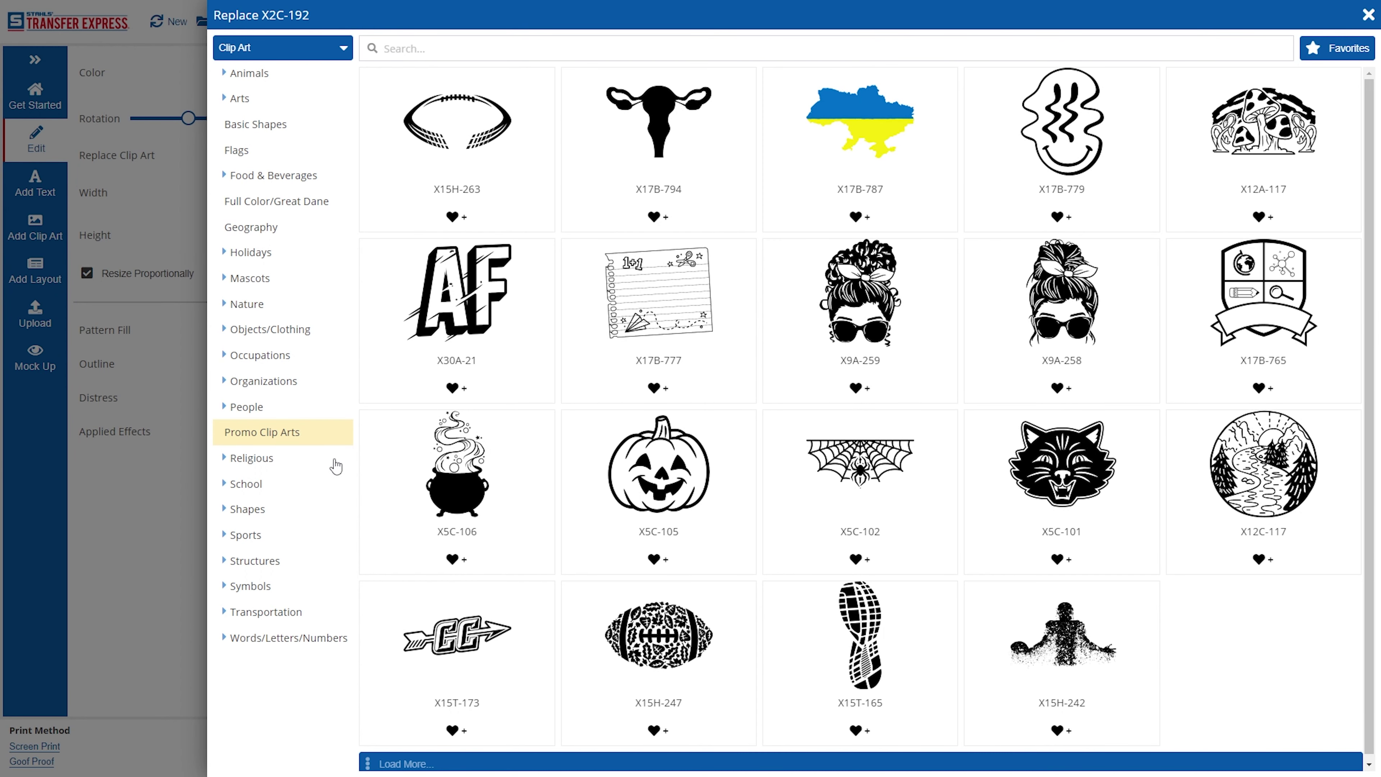
pyautogui.write('panther')
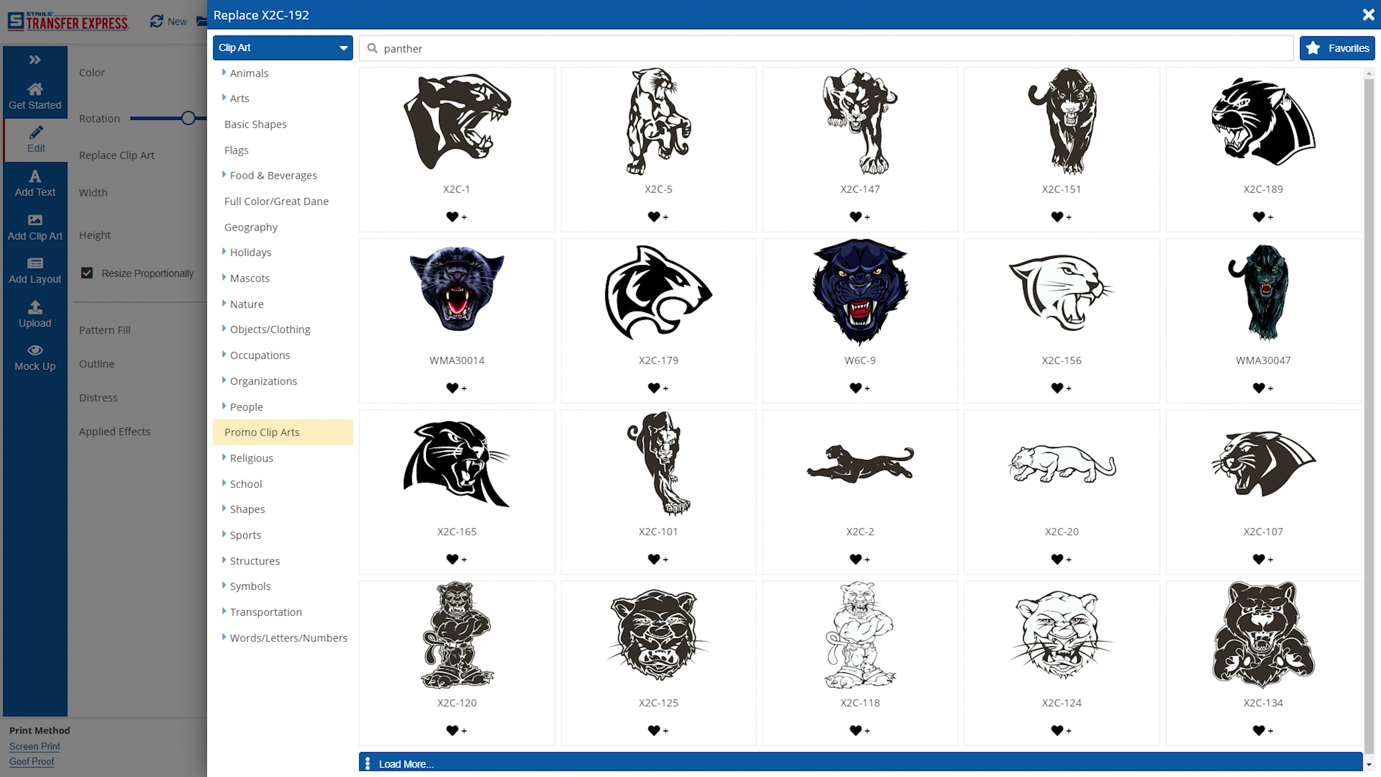
pyautogui.click(1260, 150)
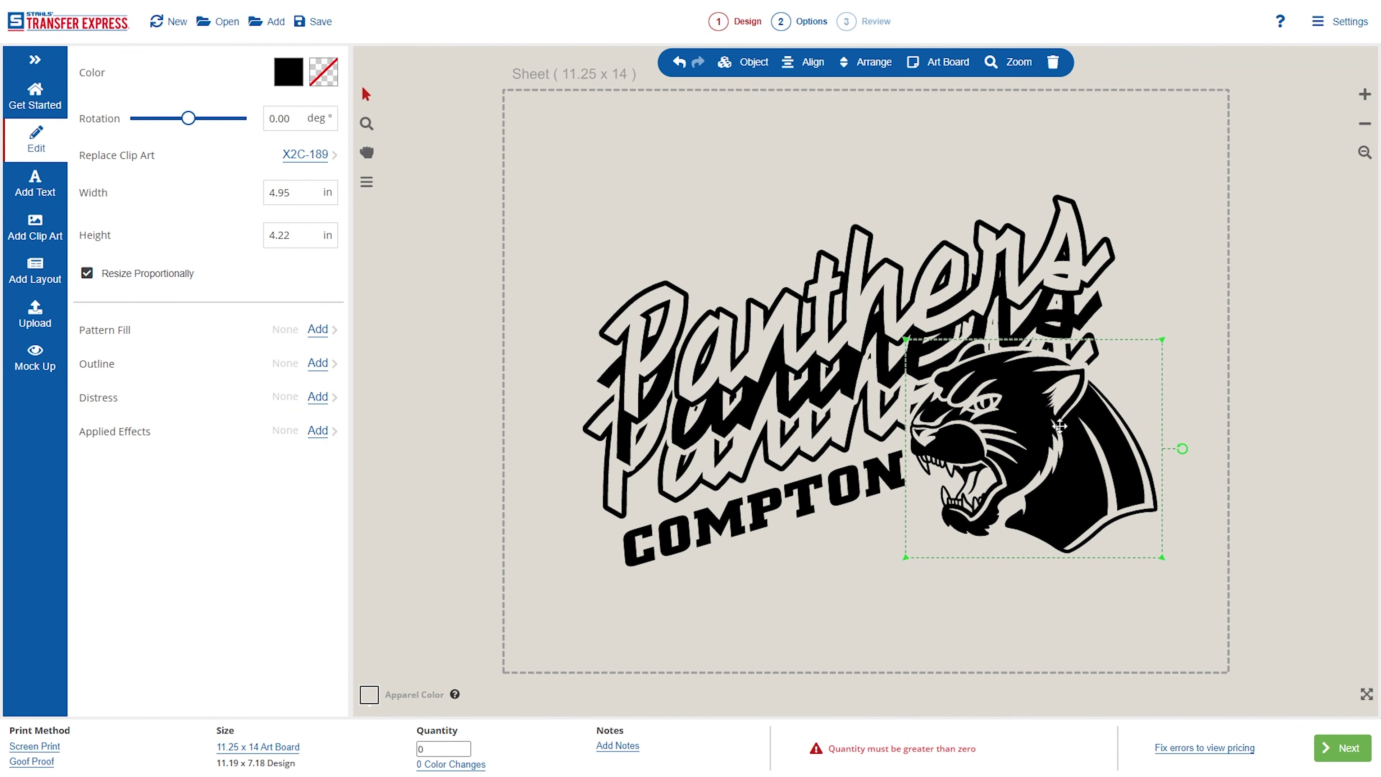
# Move the panther head beside COMPTON and shrink it to 4.25 in wide
pyautogui.moveTo(1030, 464); pyautogui.dragTo(1038, 491)
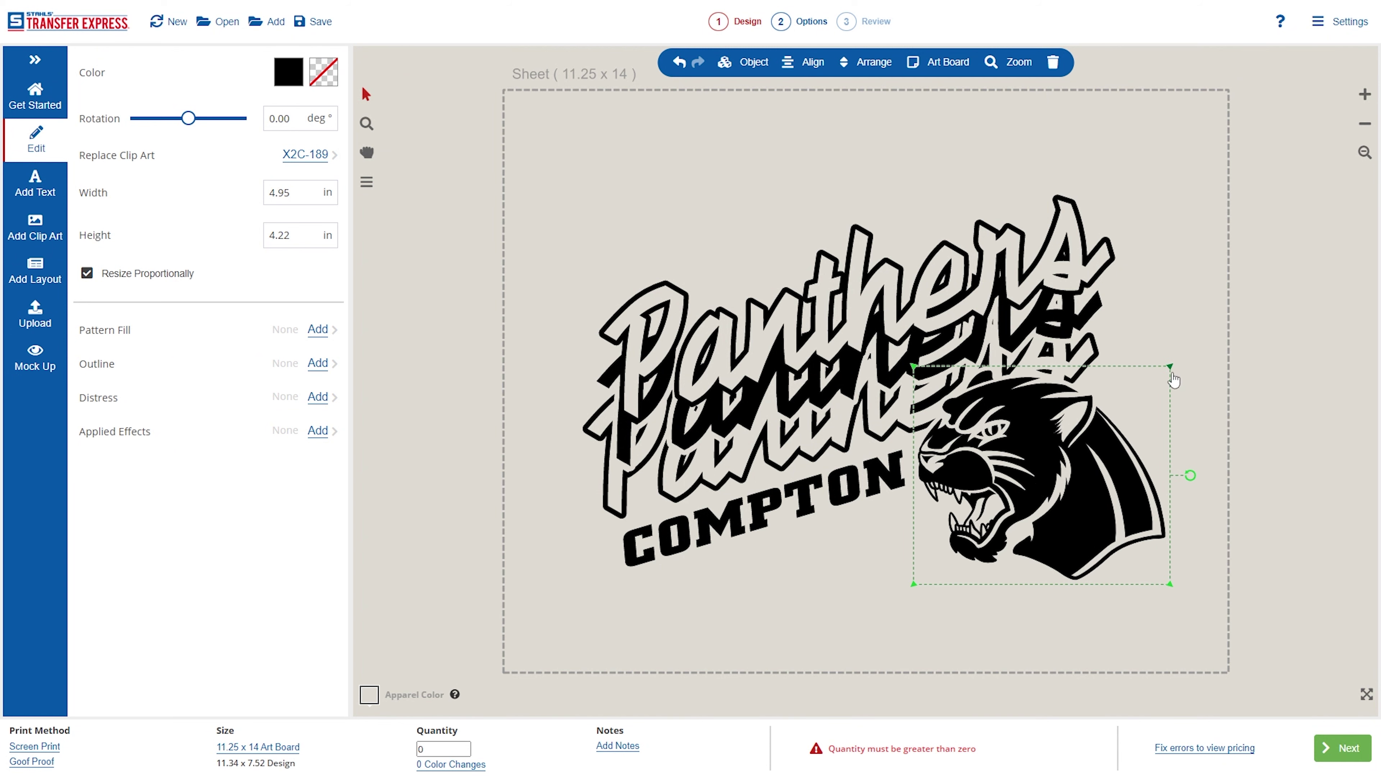
pyautogui.moveTo(1160, 387); pyautogui.dragTo(1132, 398)
pyautogui.moveTo(1068, 486); pyautogui.dragTo(1075, 464)
pyautogui.click(1207, 504)
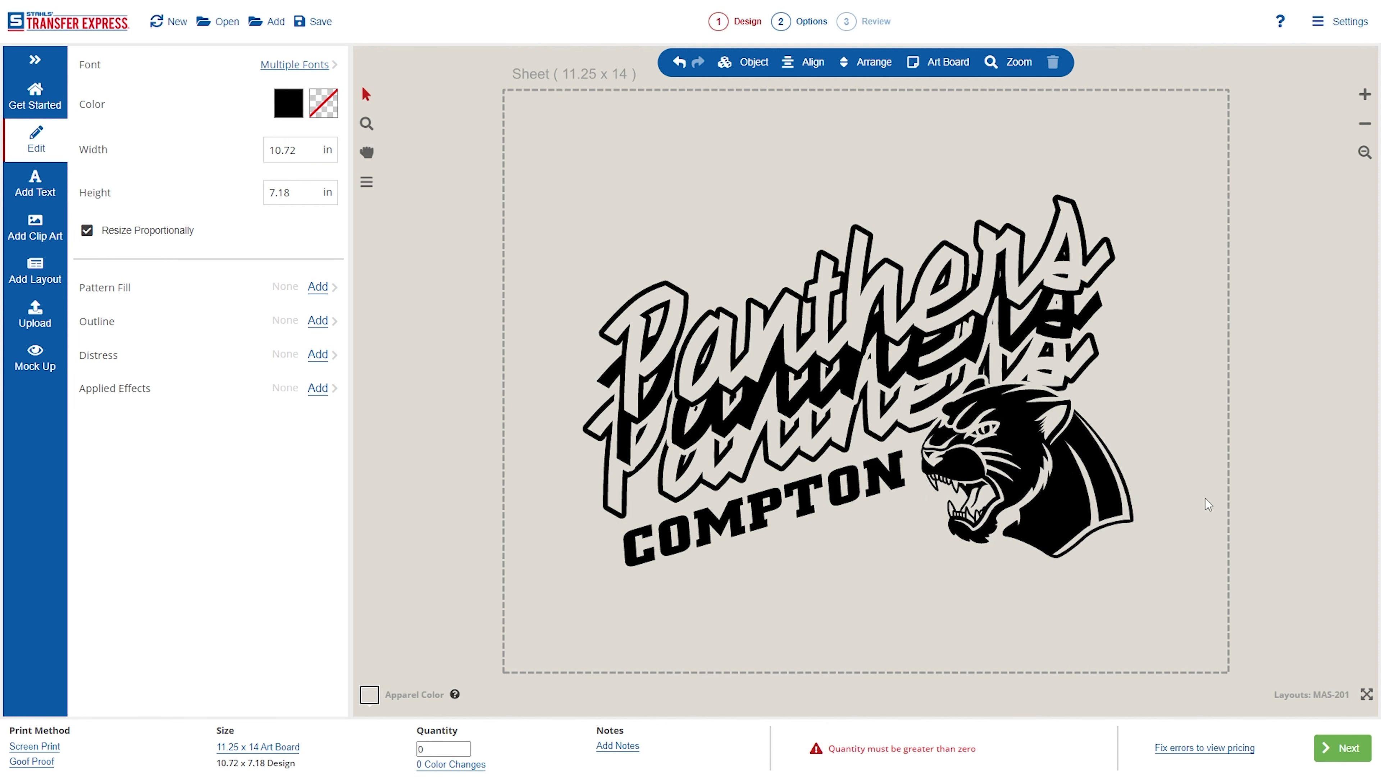
# Restore the panther head with Undo after an accidental delete
pyautogui.click(1048, 477)
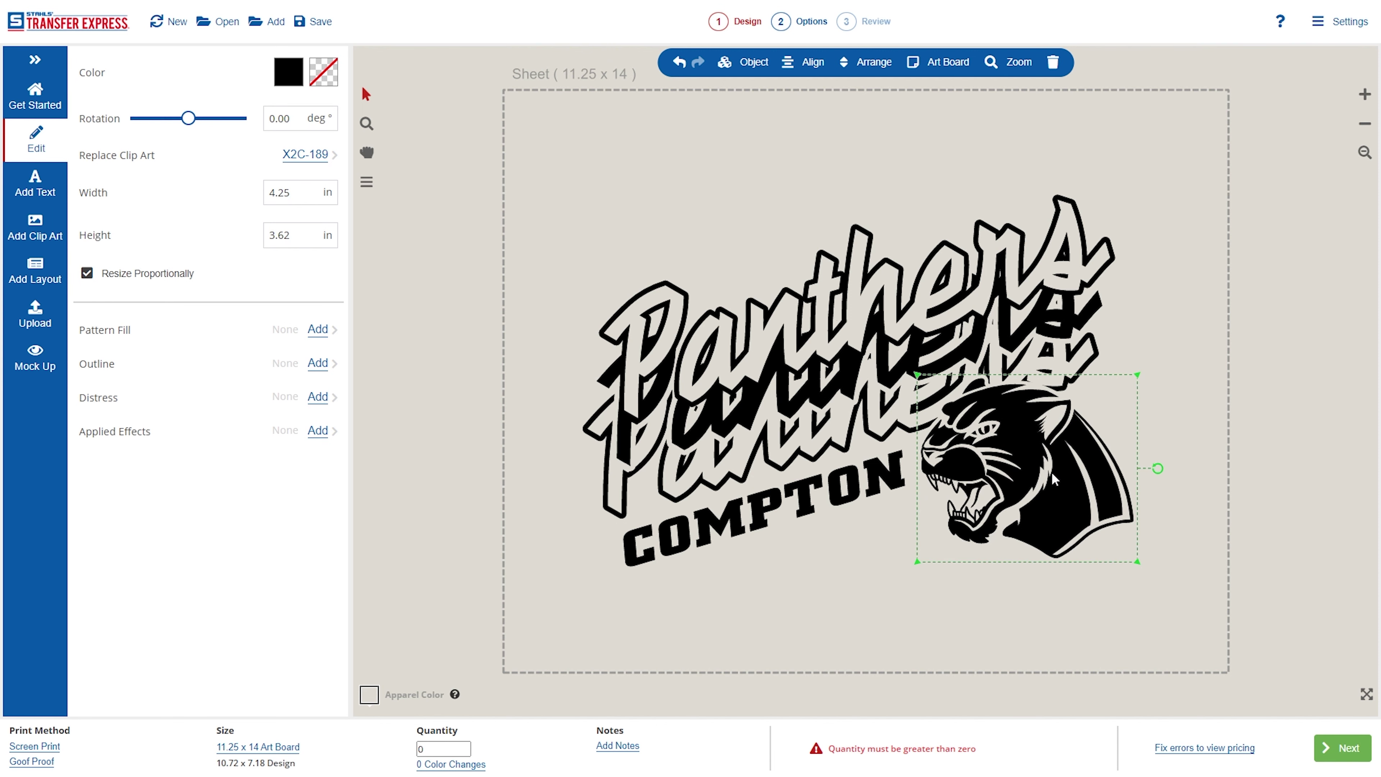
pyautogui.click(1053, 63)
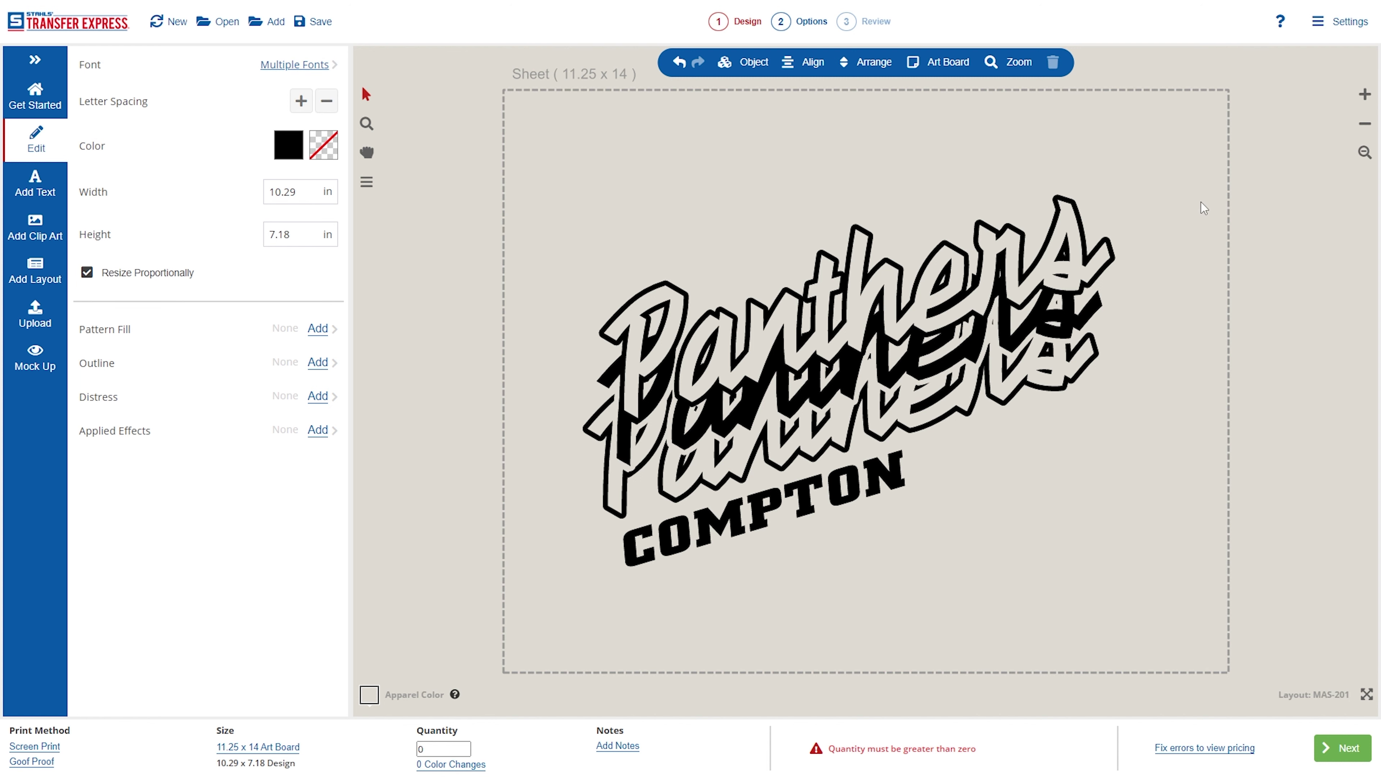
pyautogui.click(679, 61)
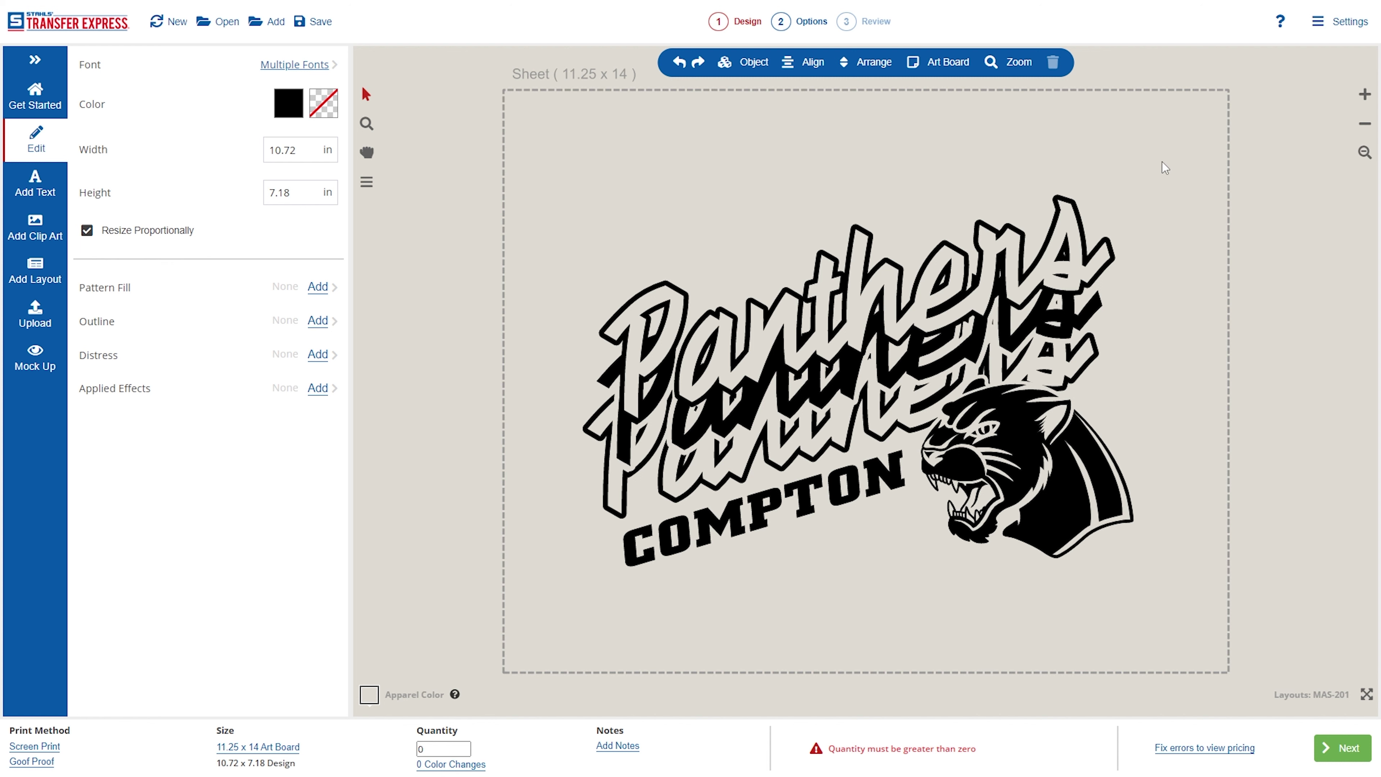
pyautogui.click(1047, 540)
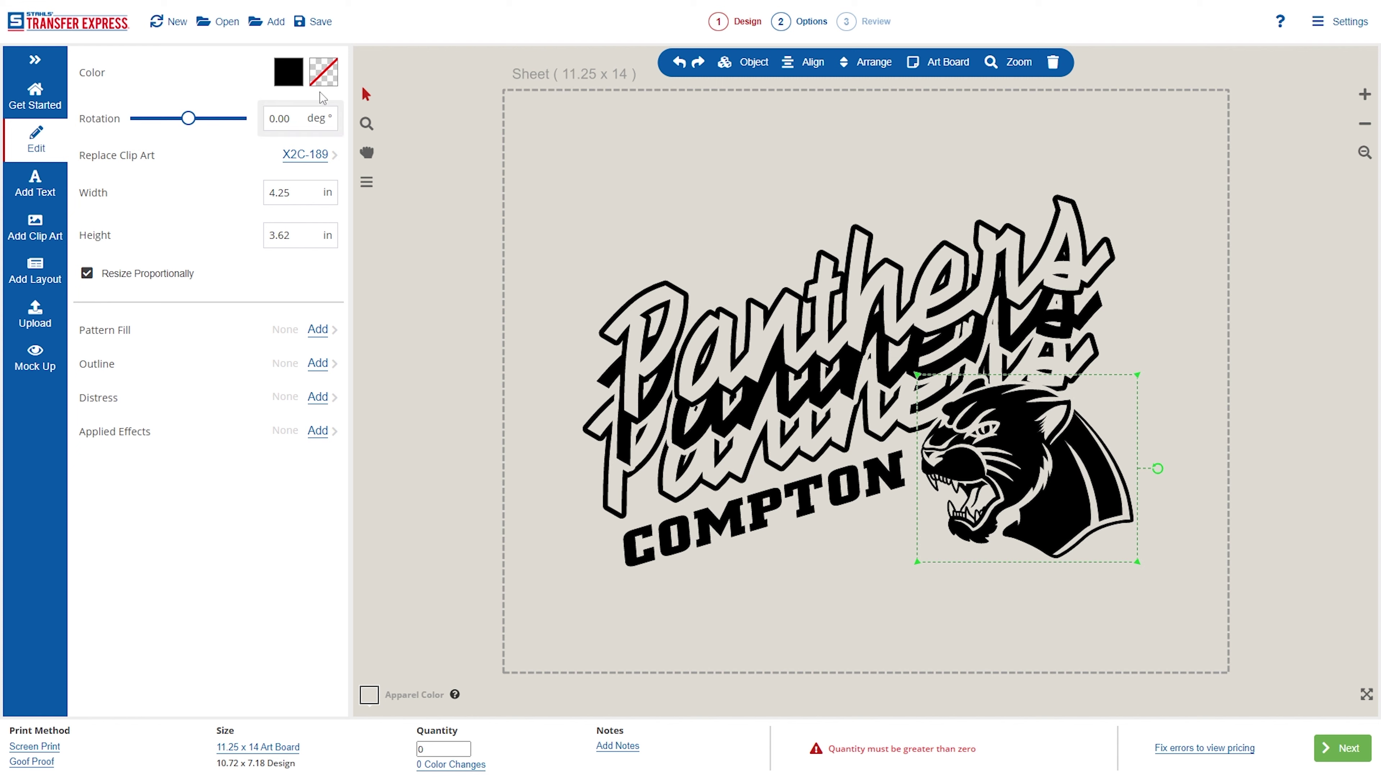
# Try cyan on the panther head, then revert it to black
pyautogui.click(292, 77)
pyautogui.click(163, 429)
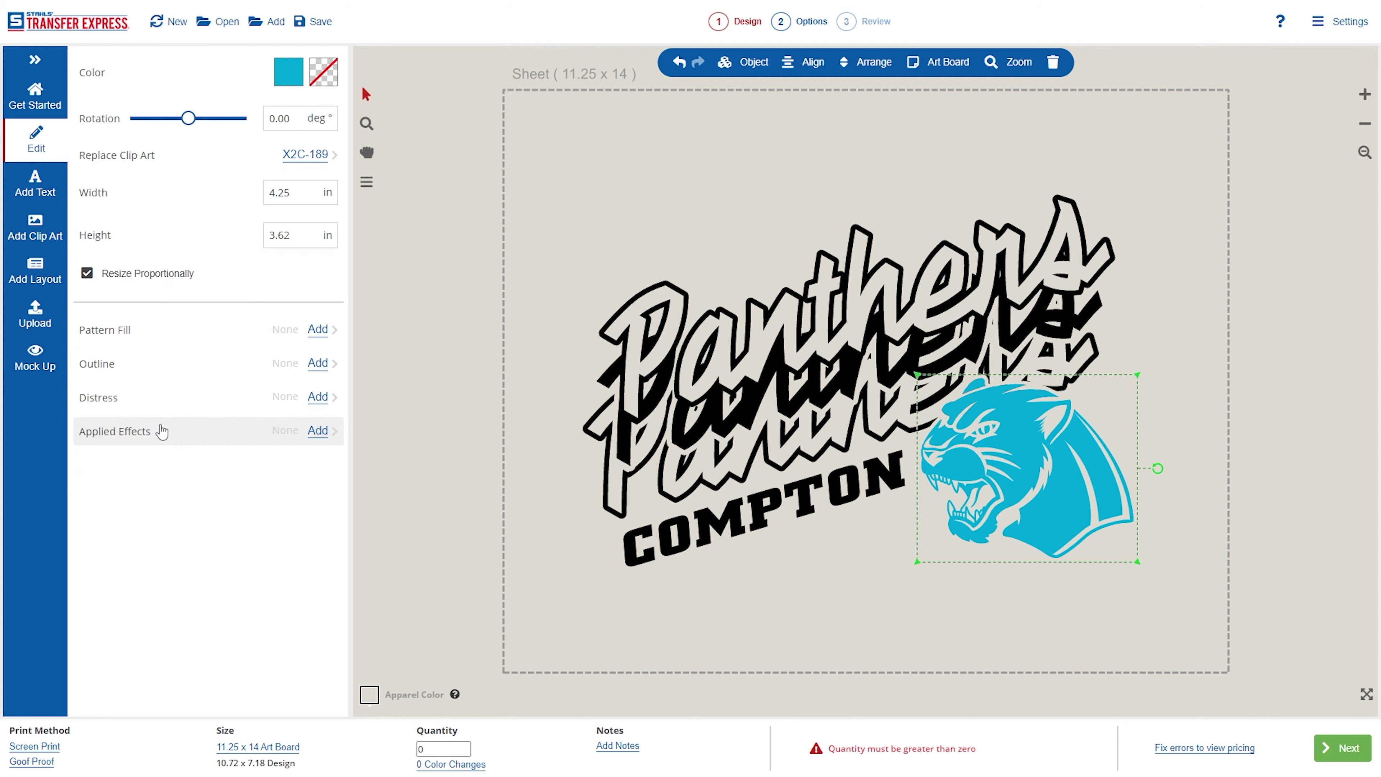
pyautogui.click(288, 72)
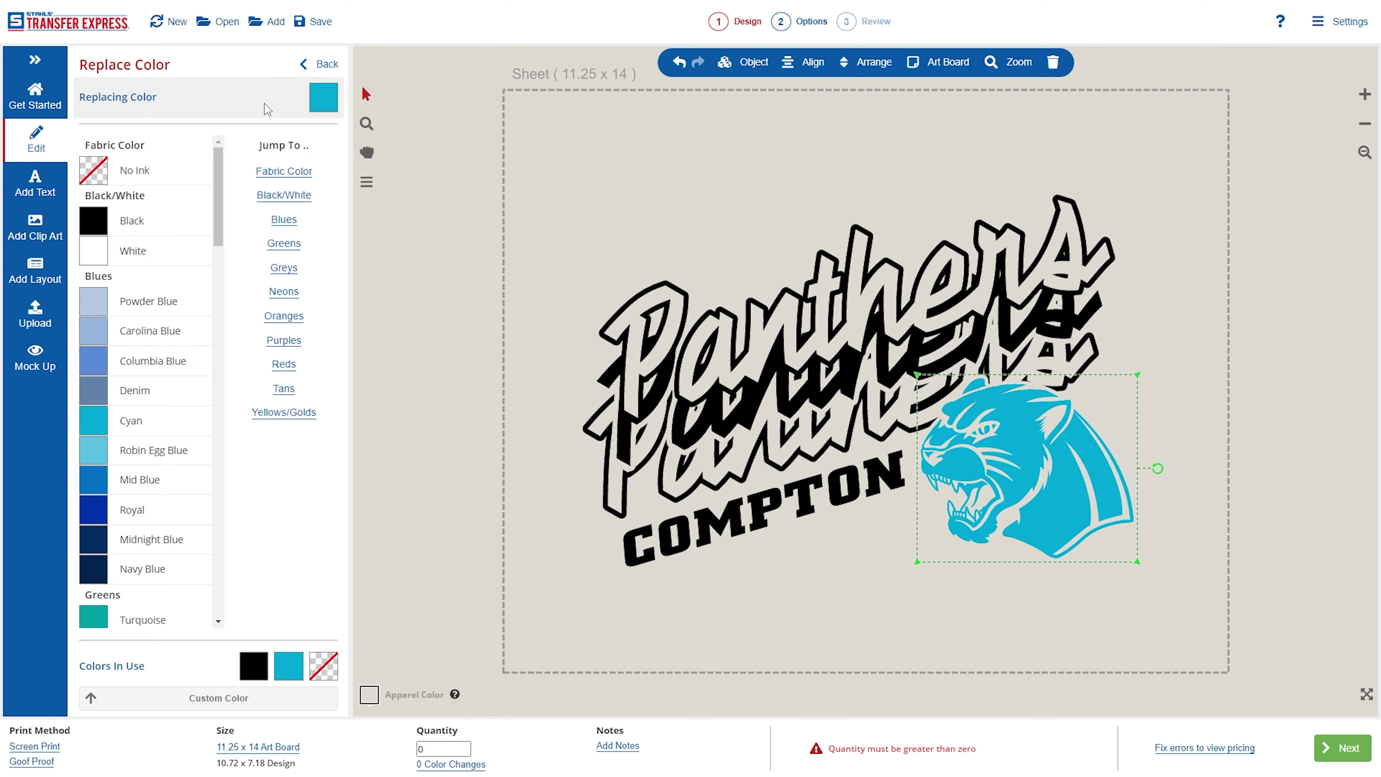
pyautogui.click(142, 223)
pyautogui.click(496, 224)
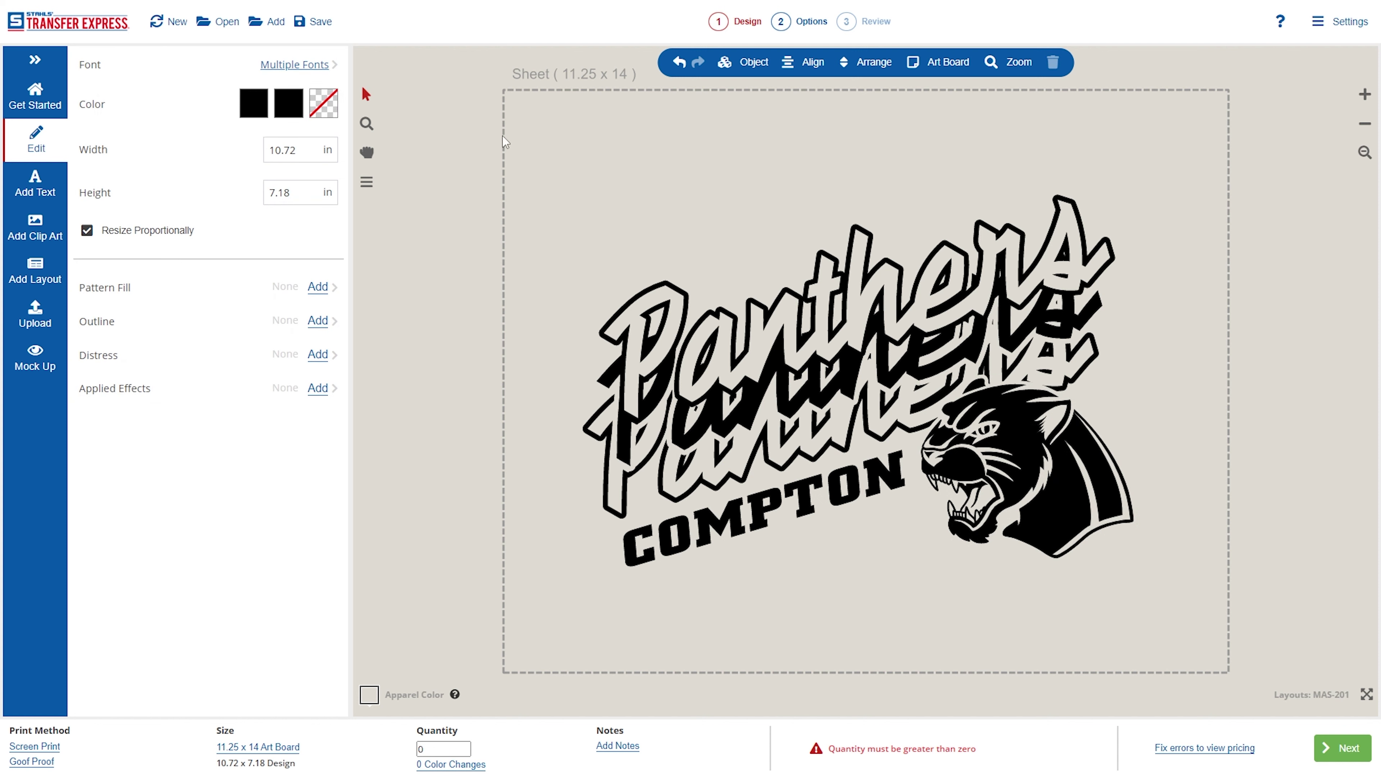
# Recolor the Panthers and COMPTON lettering and the panther head Dolphin teal green
pyautogui.moveTo(471, 158); pyautogui.dragTo(1244, 676)
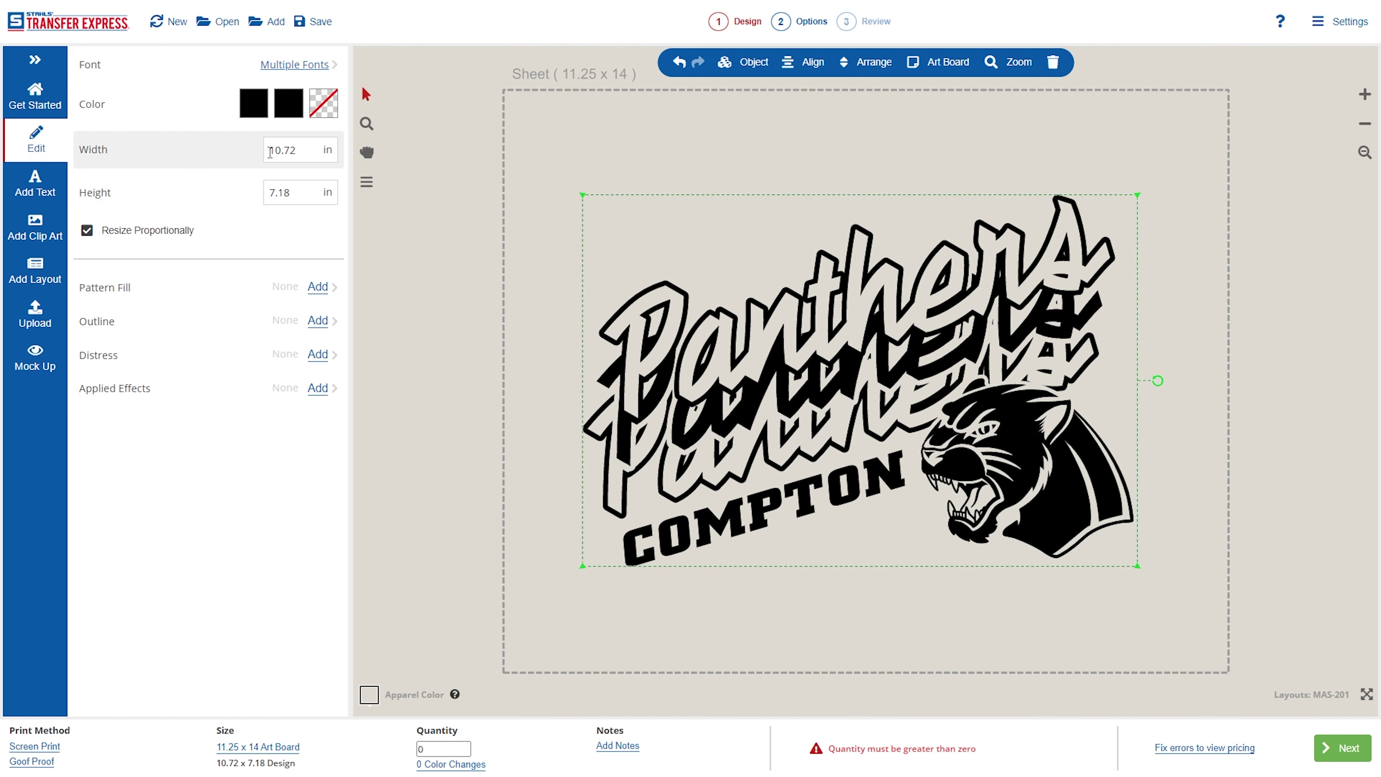
pyautogui.click(254, 108)
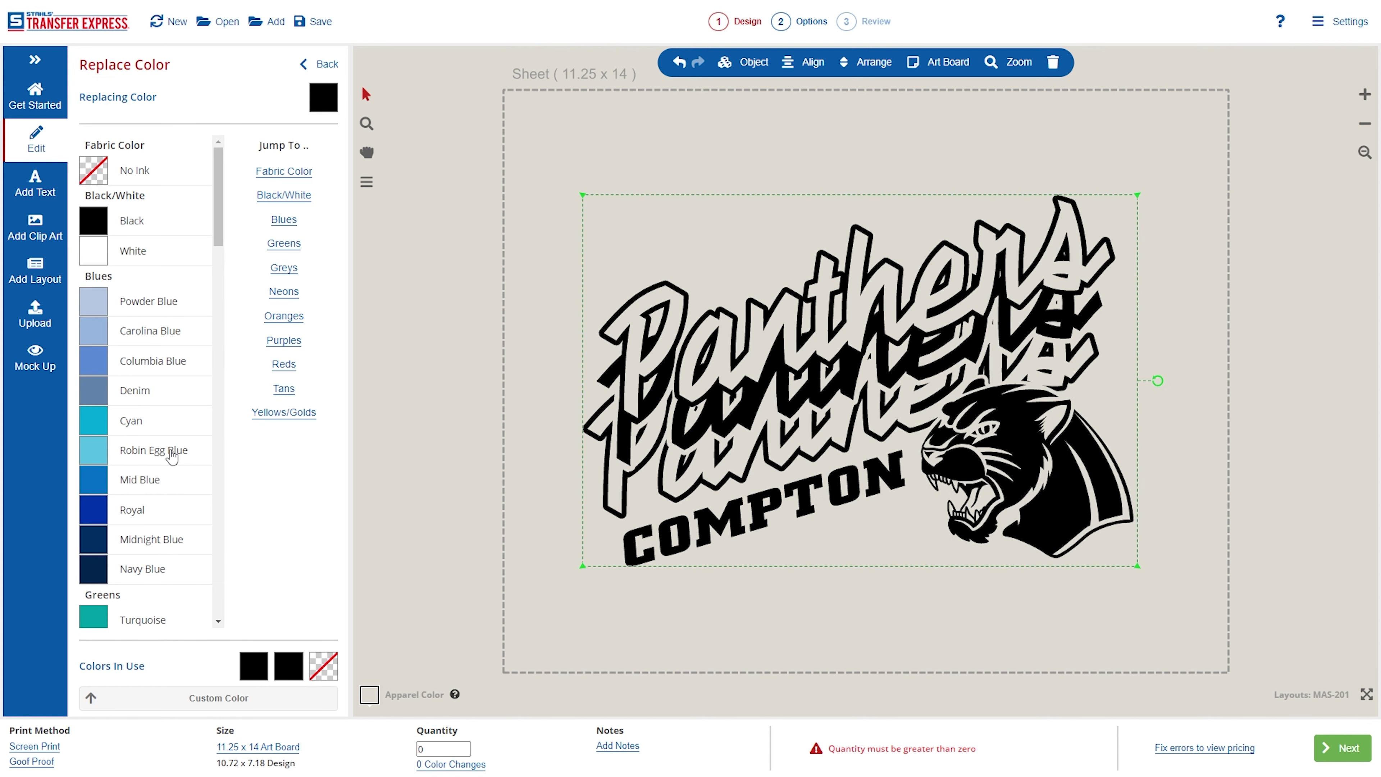
pyautogui.scroll(-3, 169, 456)
pyautogui.scroll(-3, 172, 457)
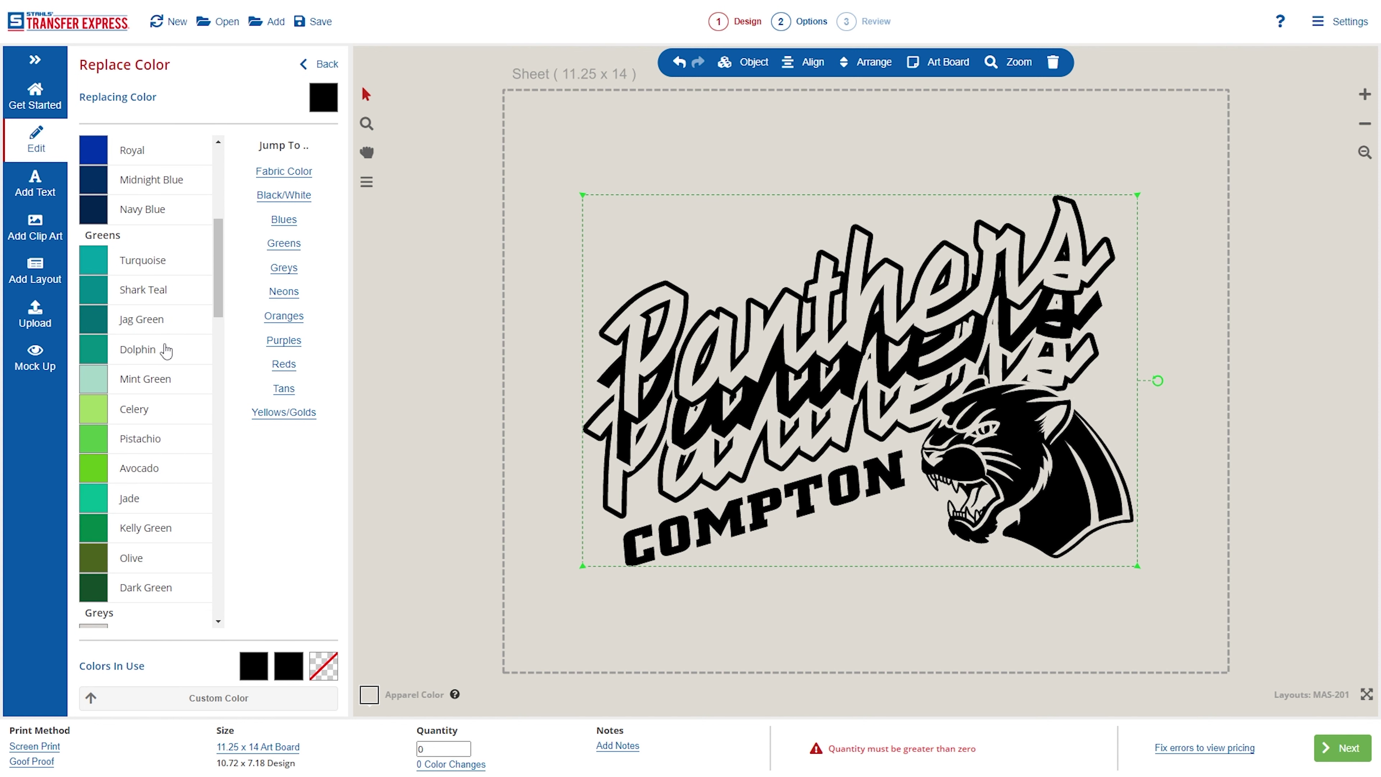
pyautogui.click(167, 351)
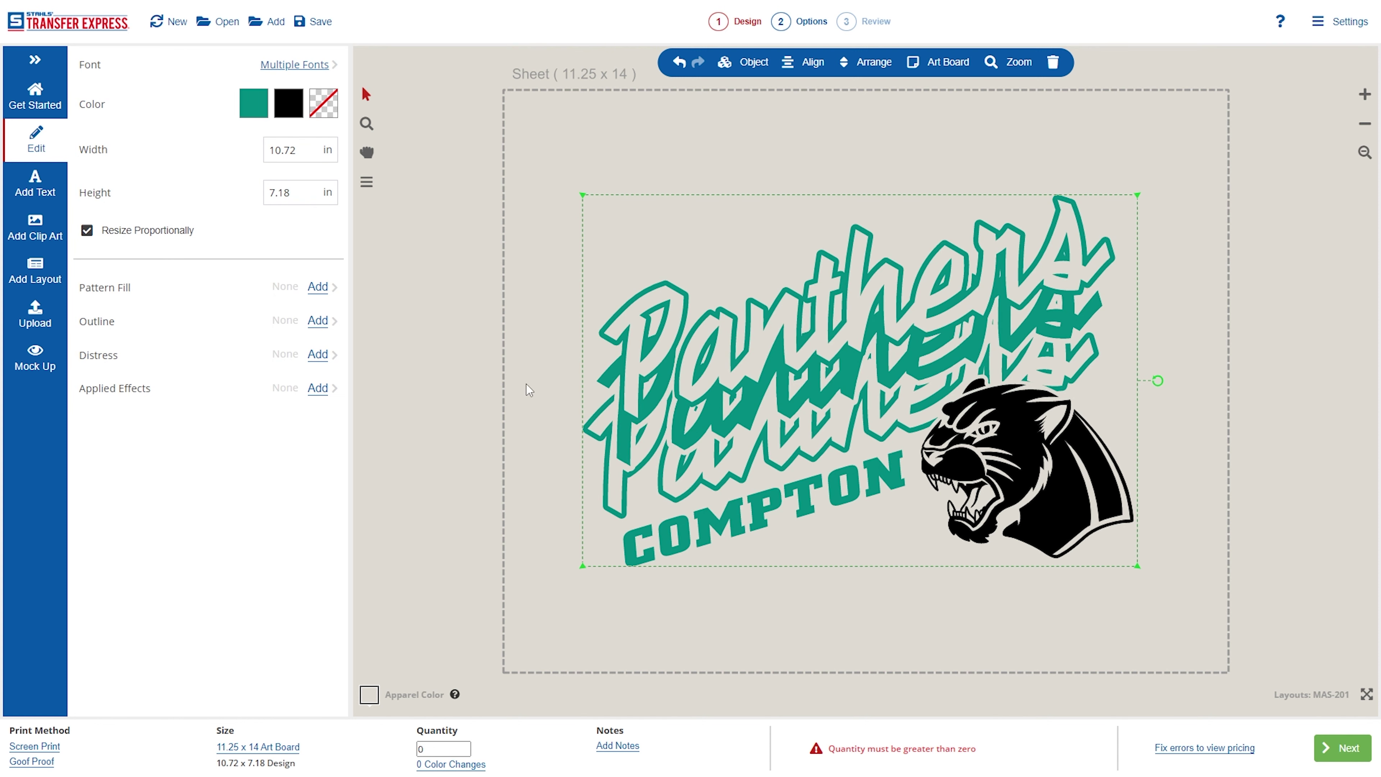
pyautogui.click(284, 105)
pyautogui.scroll(-4, 176, 545)
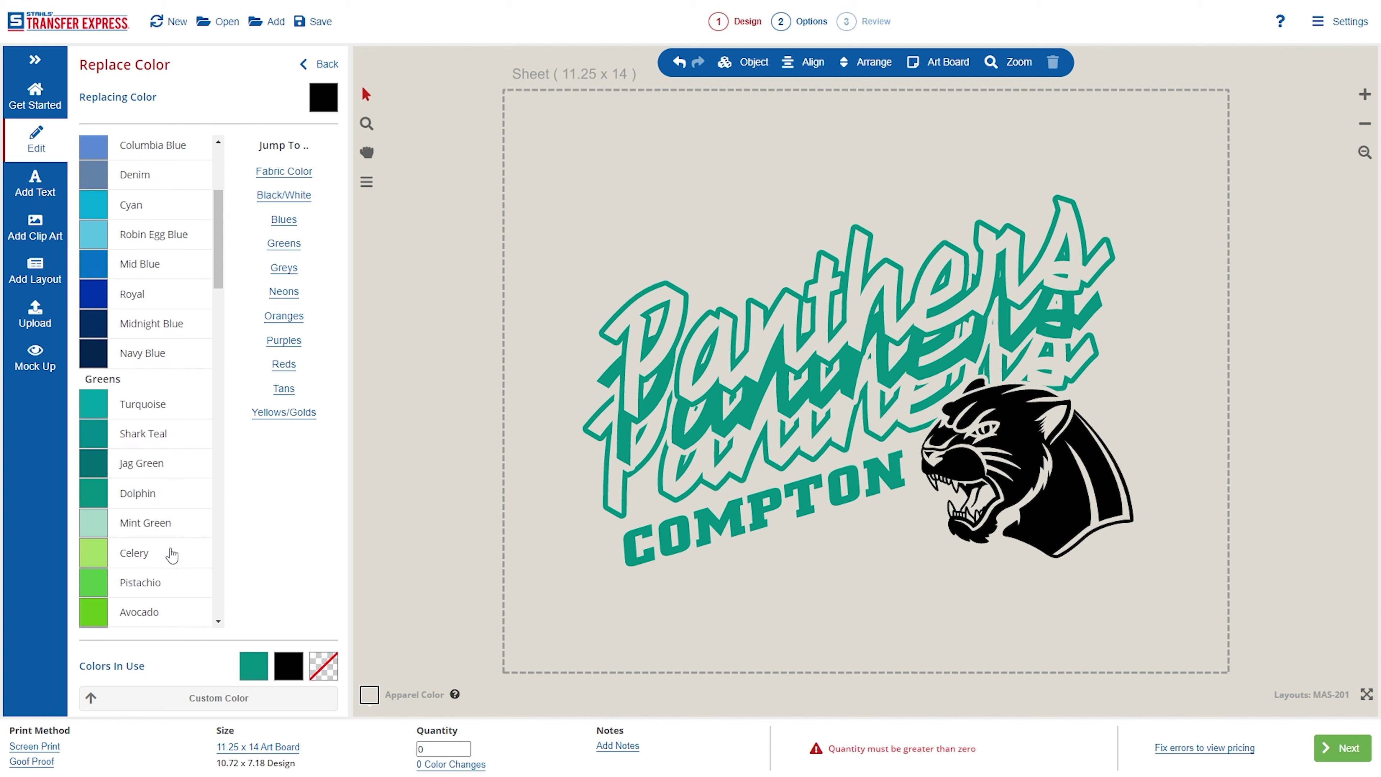
pyautogui.click(161, 503)
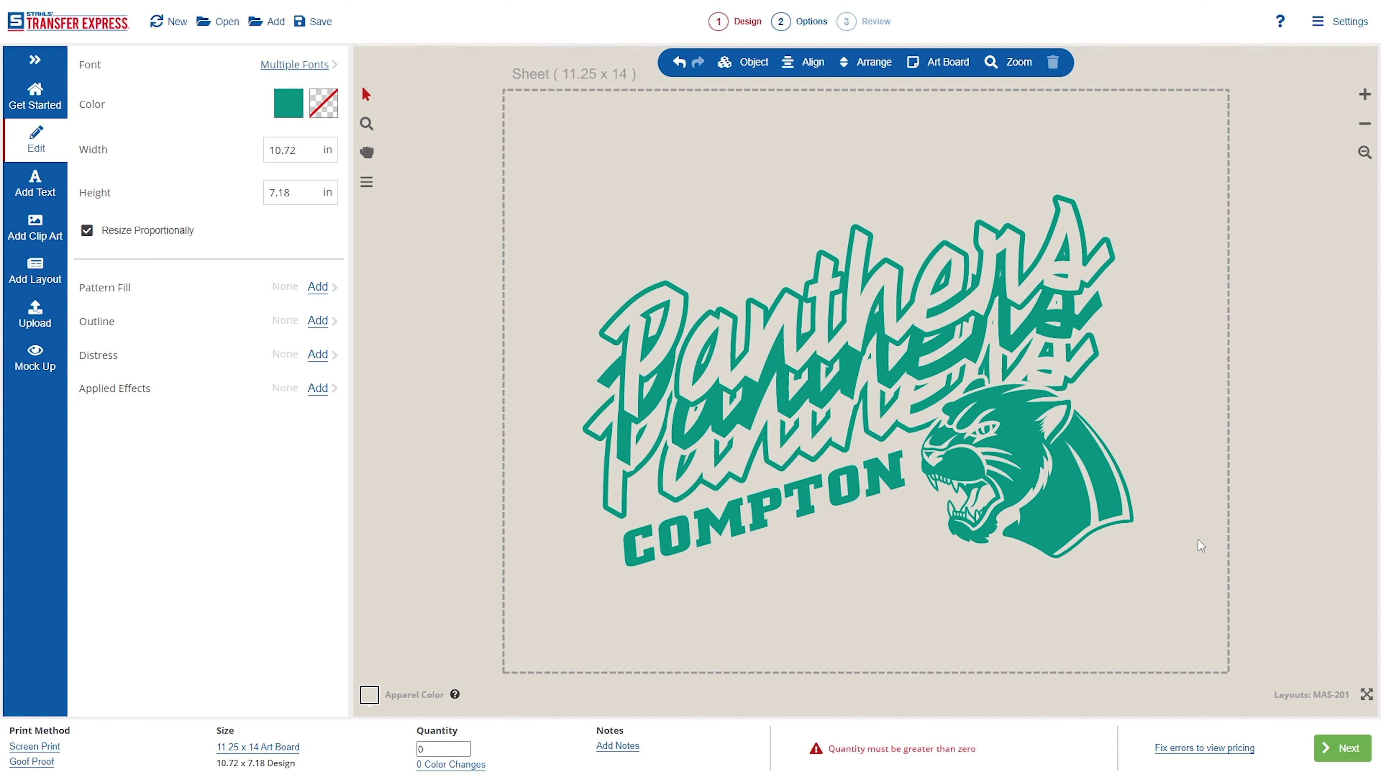
# Preview the design on Midnight Blue apparel, then switch the apparel colour to White
pyautogui.click(369, 694)
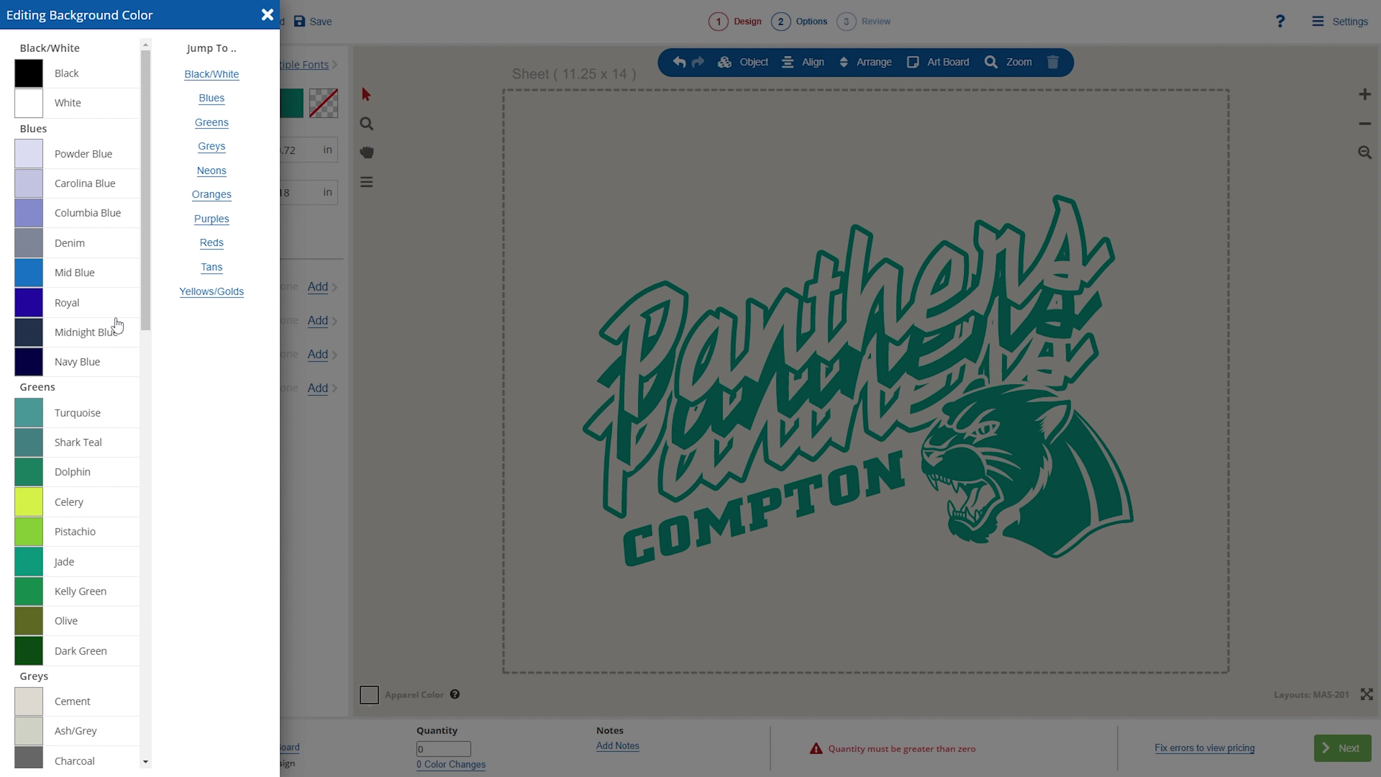
pyautogui.click(101, 332)
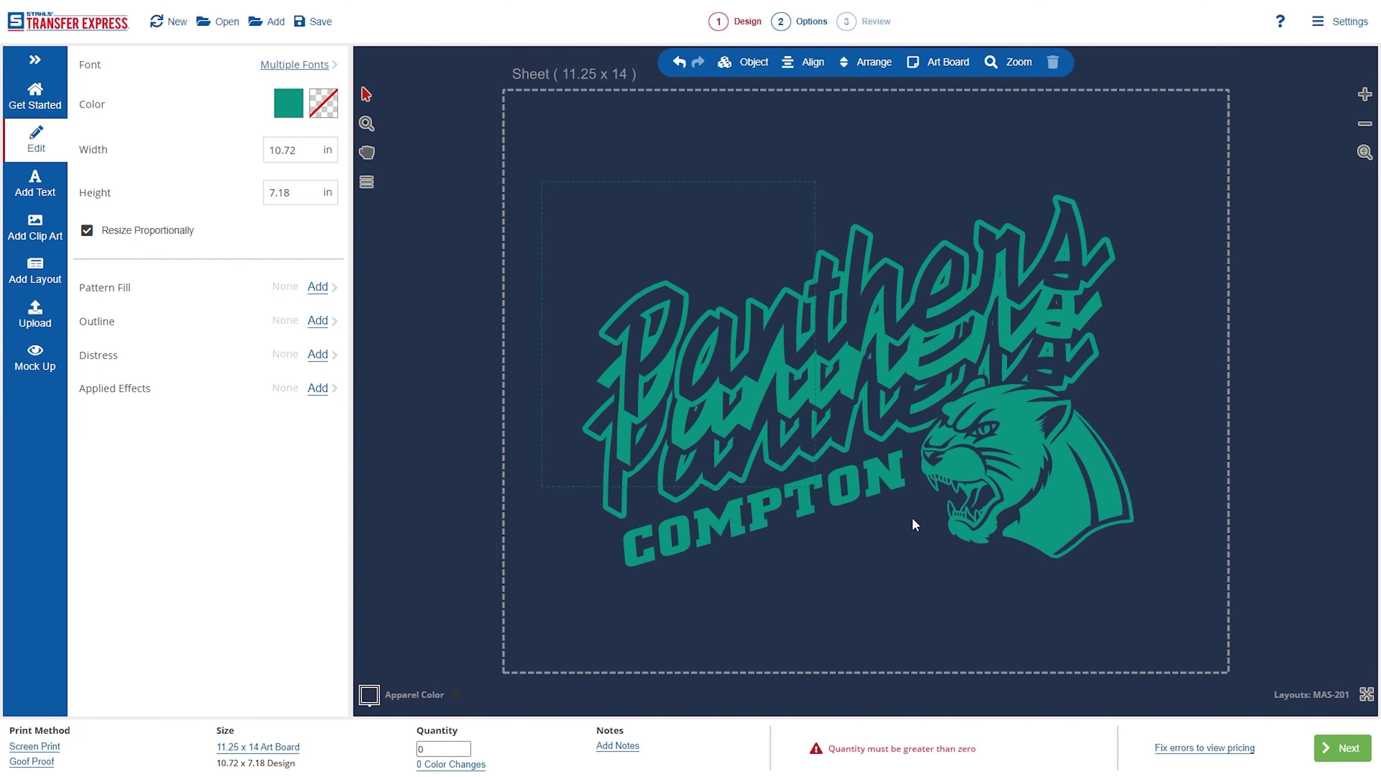
pyautogui.click(369, 696)
pyautogui.click(87, 103)
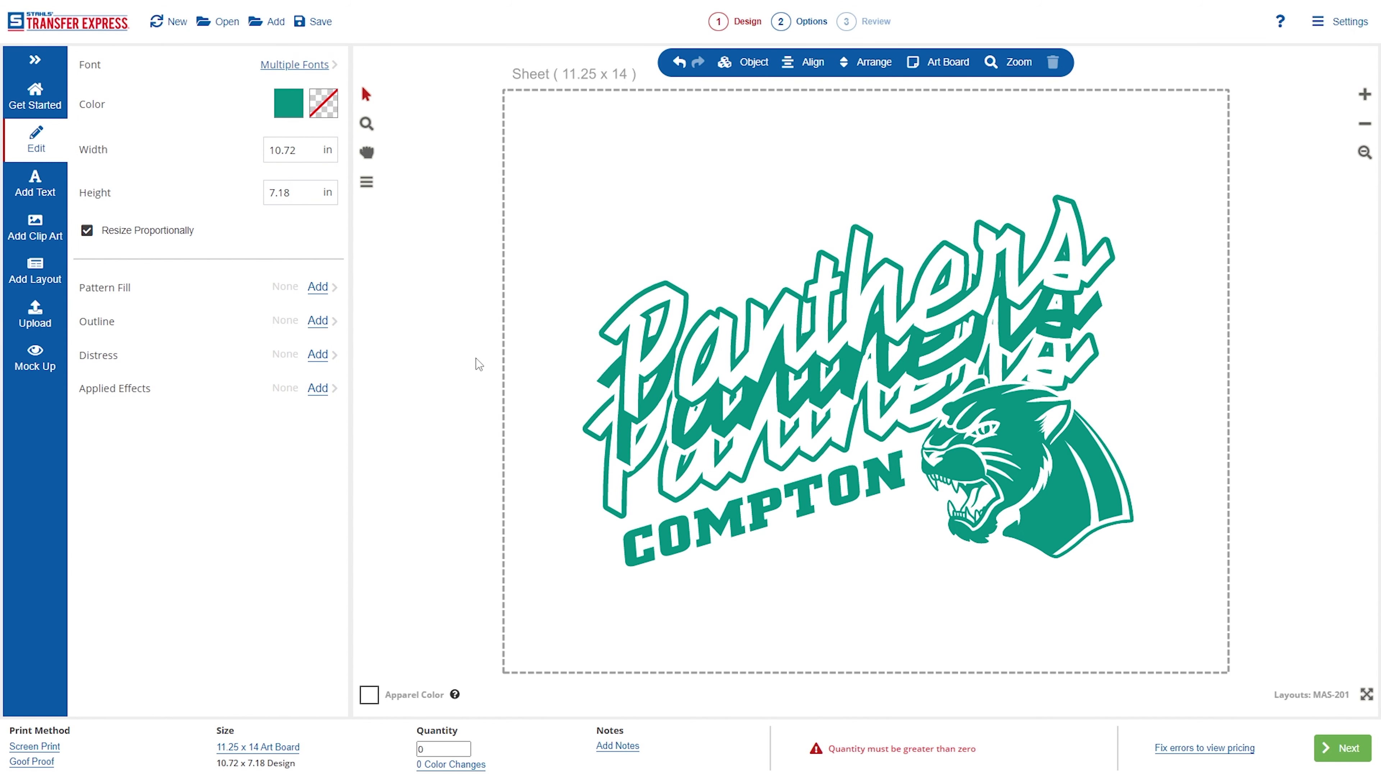